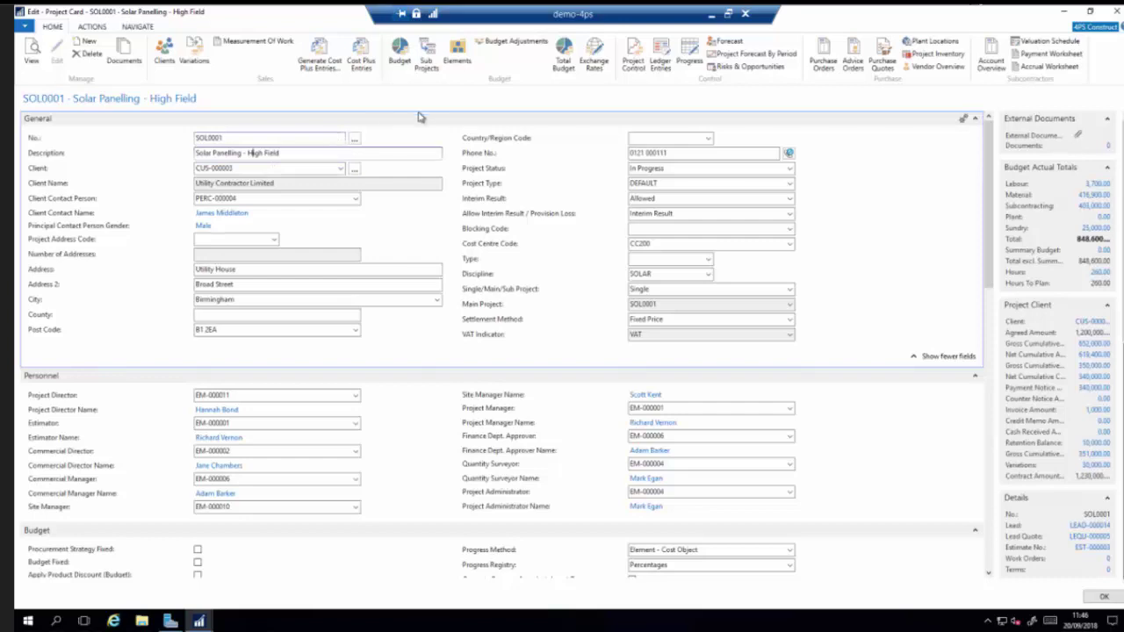
Review the element structure of the Solar Panelling - High Field project and return to its project card
{"action": "left_click", "coordinate": [456, 58]}
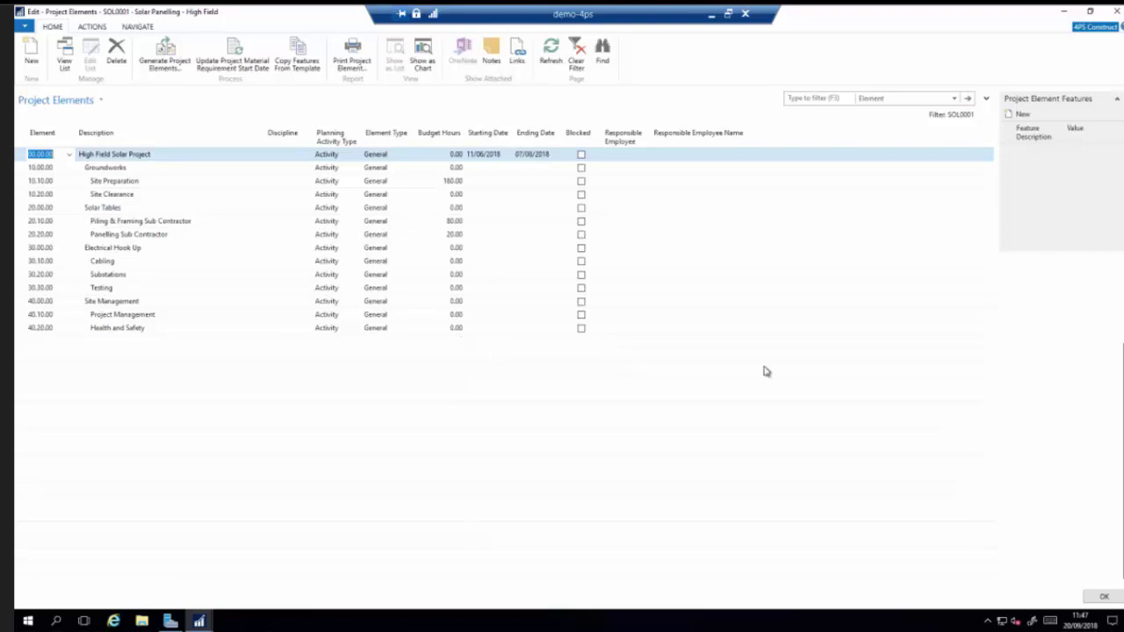
{"action": "left_click", "coordinate": [1117, 11]}
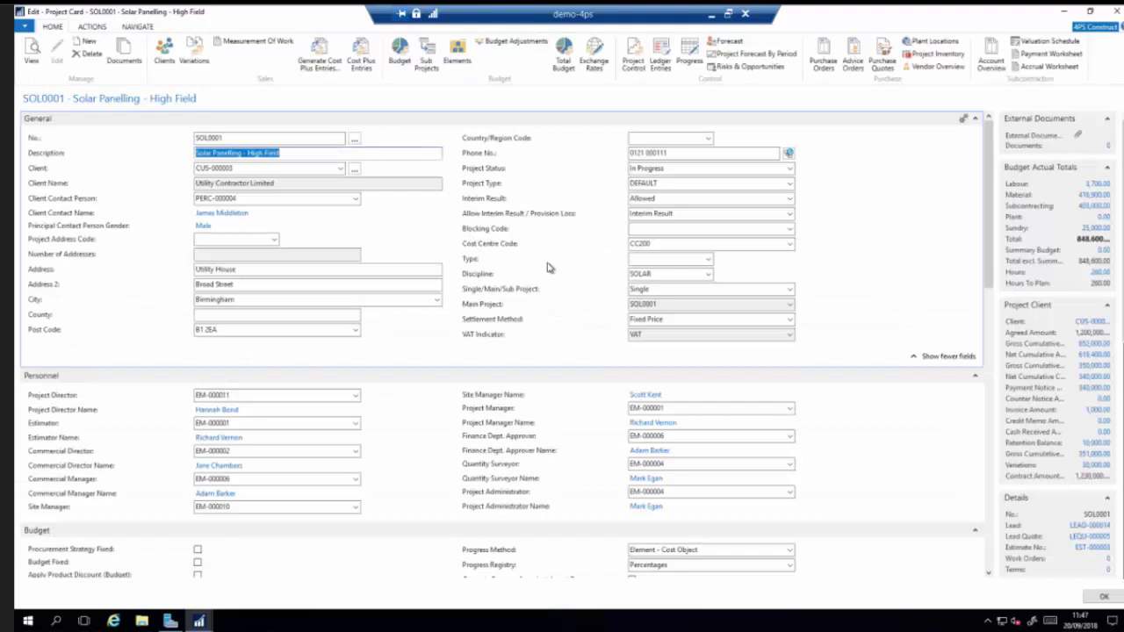
Open the project control overview and review the columns available for its cost type list, leaving the column selection as it is
{"action": "left_click", "coordinate": [633, 68]}
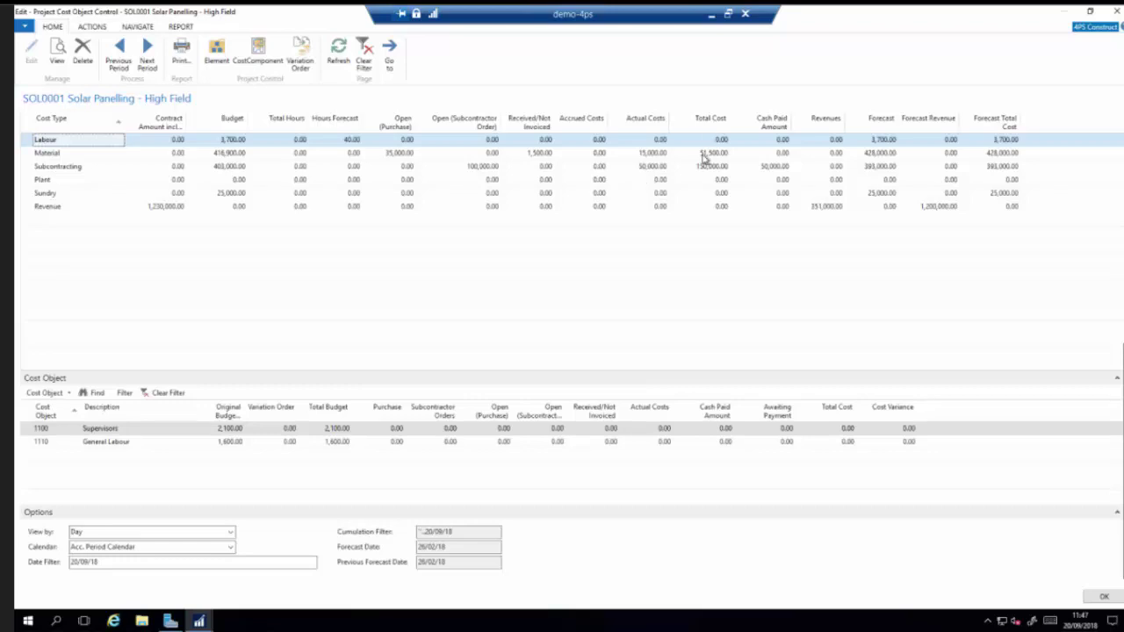
{"action": "right_click", "coordinate": [660, 124]}
{"action": "left_click", "coordinate": [694, 173]}
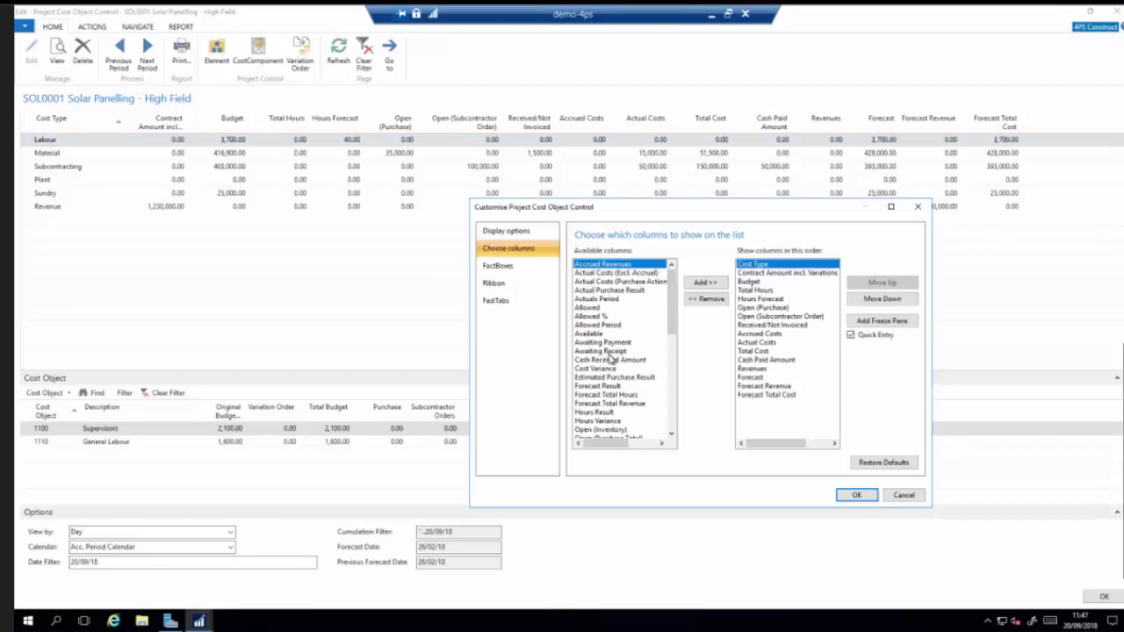
{"action": "left_click_drag", "start_coordinate": [673, 321], "coordinate": [676, 241]}
{"action": "left_click", "coordinate": [903, 496]}
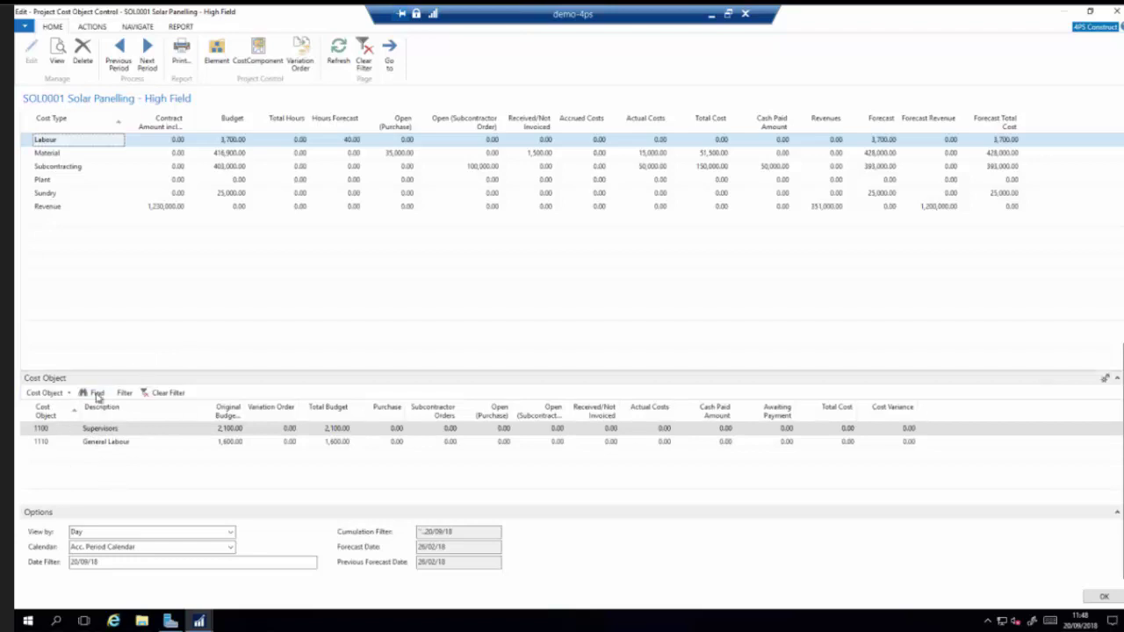
Review the cost objects for Material and Subcontracting and the control figures per element, and close project control
{"action": "left_click", "coordinate": [50, 155]}
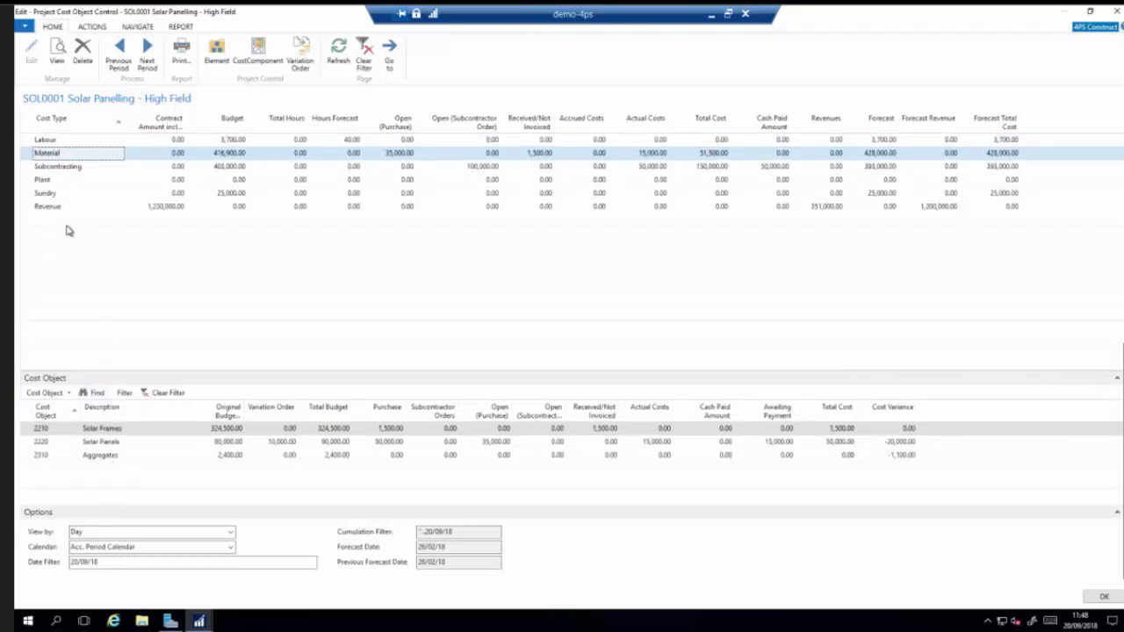
{"action": "left_click", "coordinate": [68, 169]}
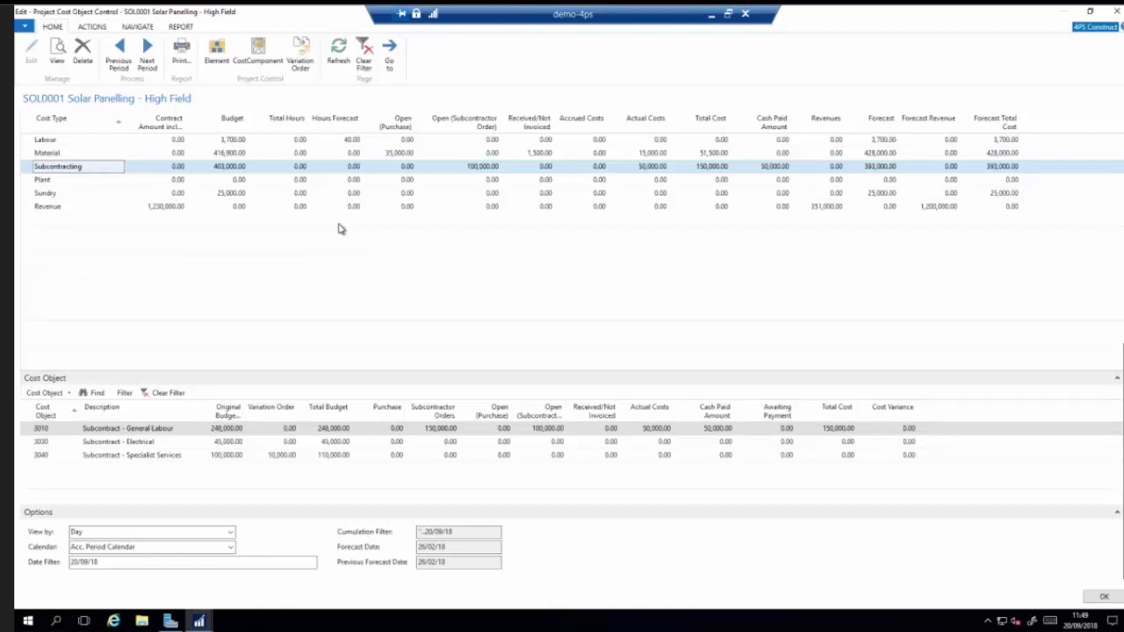
{"action": "left_click", "coordinate": [213, 53]}
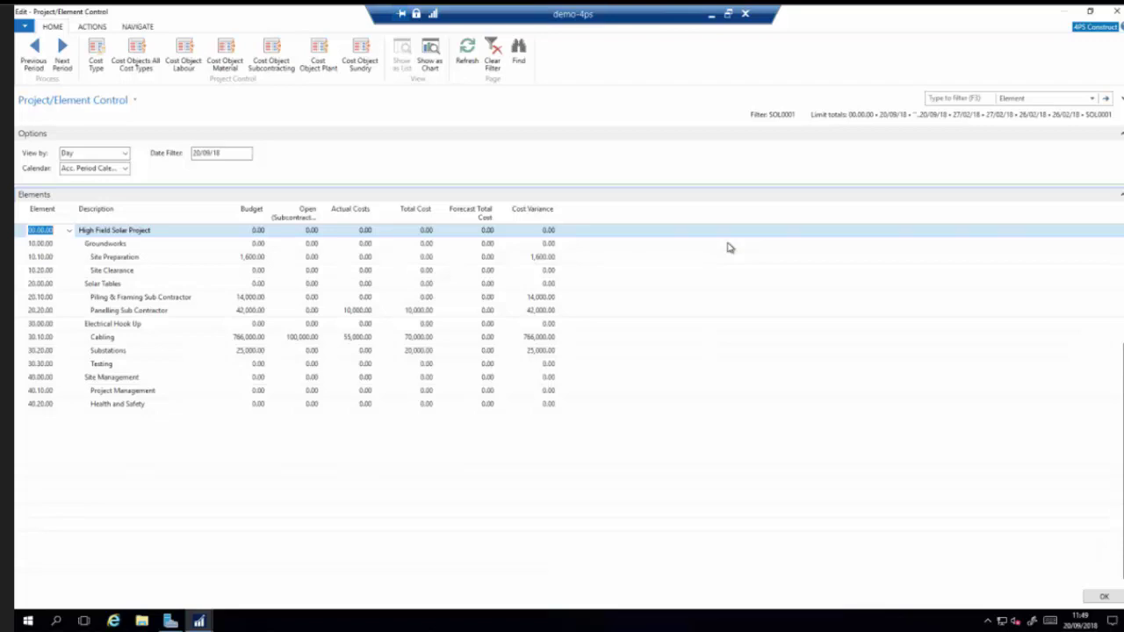
{"action": "left_click", "coordinate": [1114, 12]}
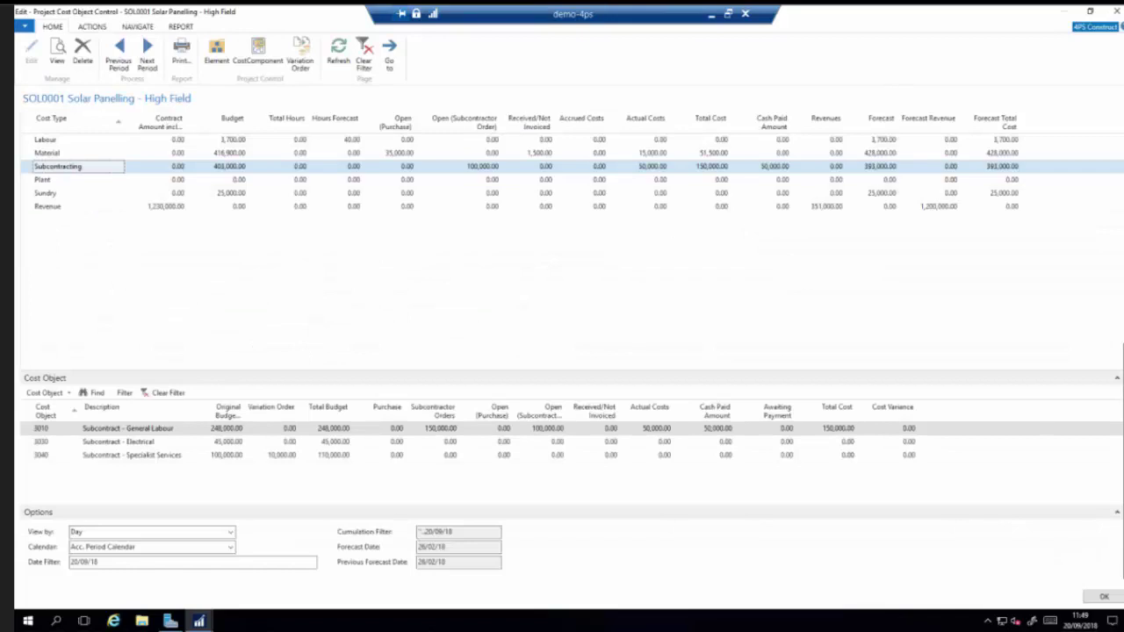
{"action": "left_click", "coordinate": [1114, 12]}
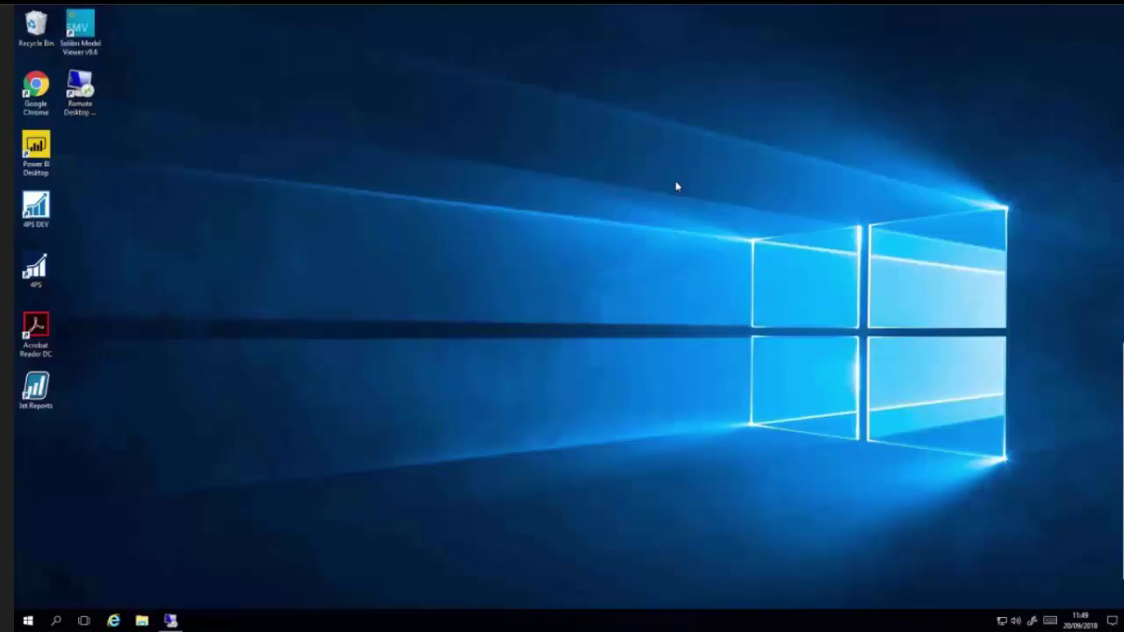
{"action": "key", "text": "alt+Tab"}
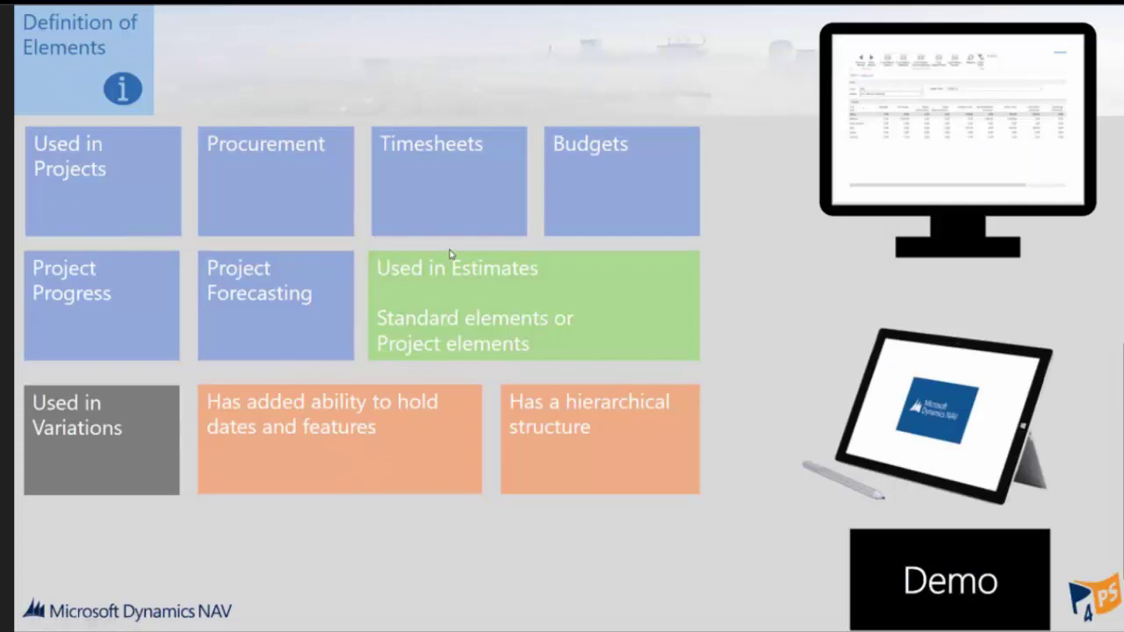
{"action": "key", "text": "Right"}
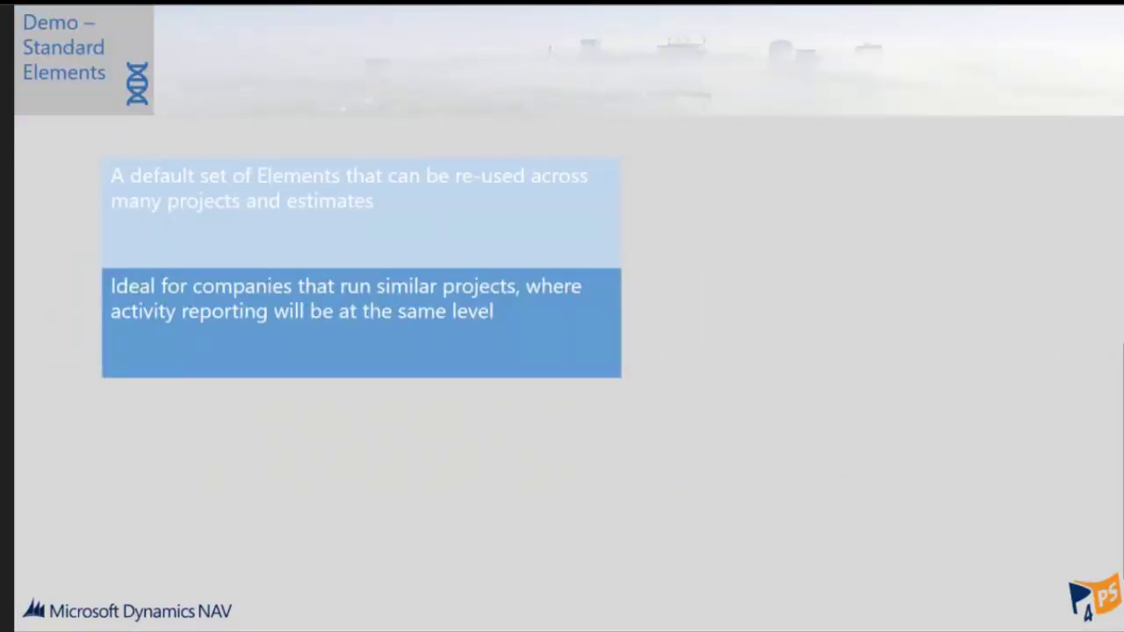
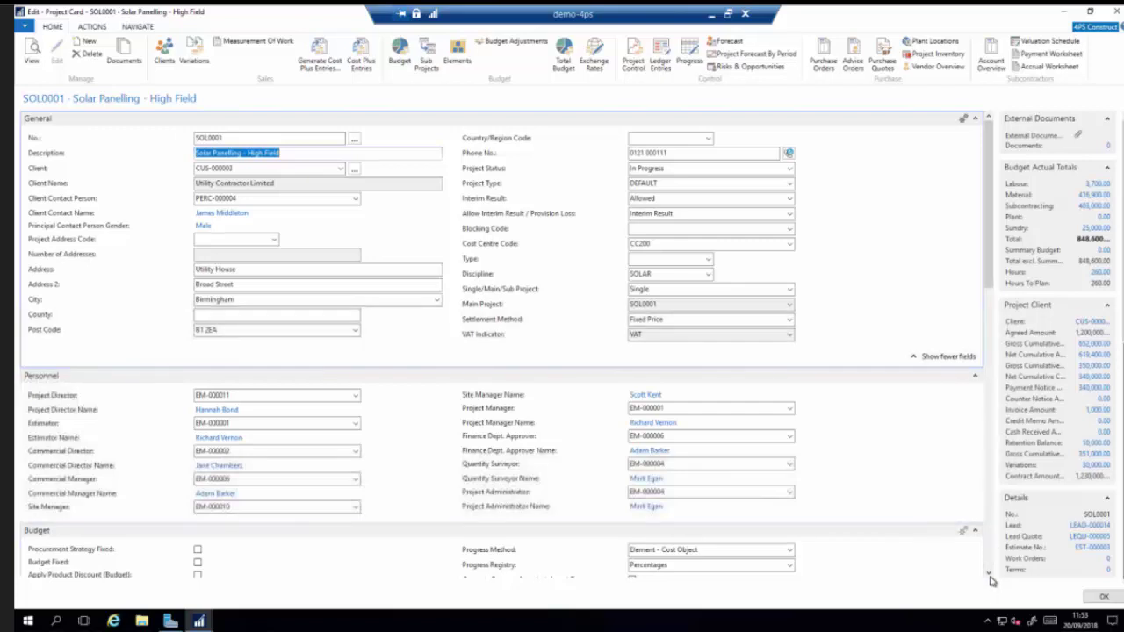
Review the progress method options in the project card's budget settings and select Element - Cost Object
{"action": "left_click", "coordinate": [988, 575]}
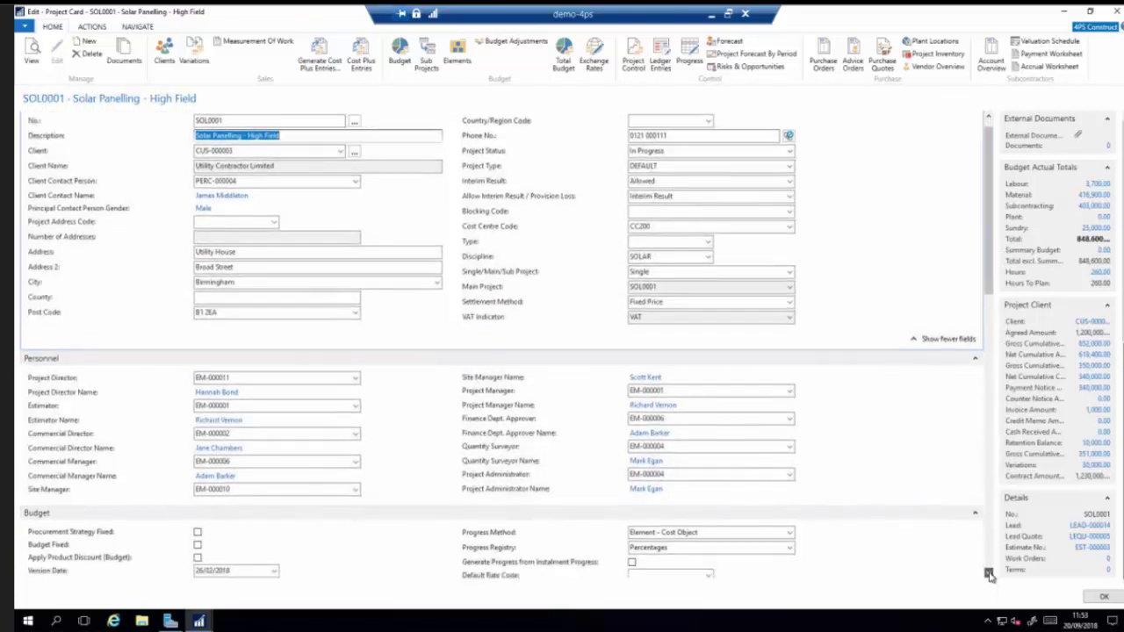
{"action": "left_click_drag", "start_coordinate": [989, 575], "coordinate": [989, 575]}
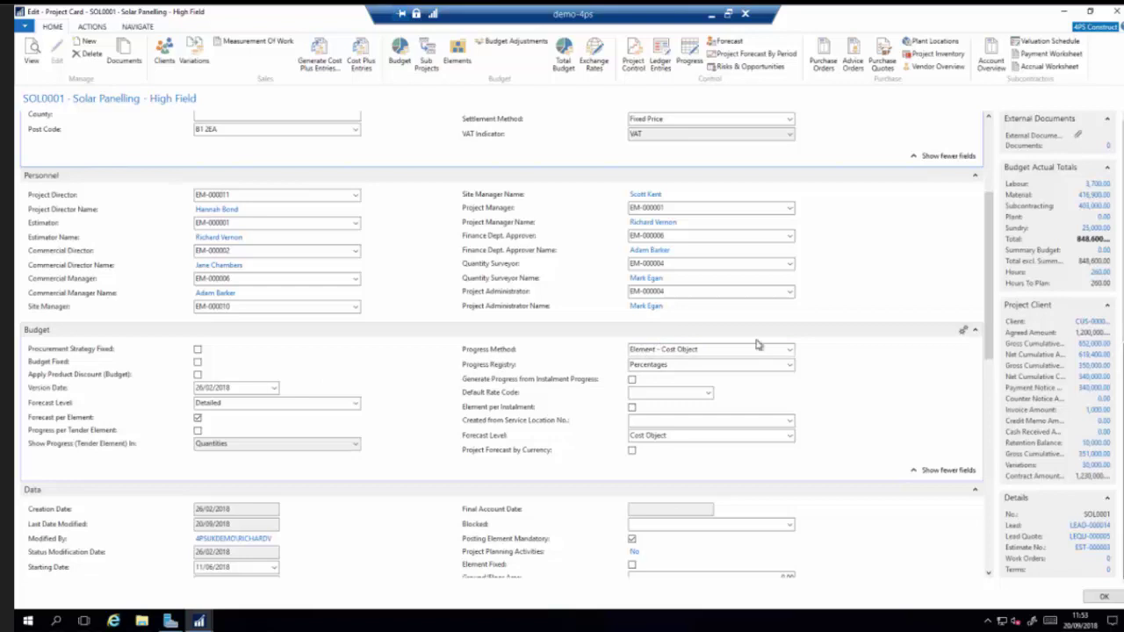
{"action": "left_click", "coordinate": [790, 350]}
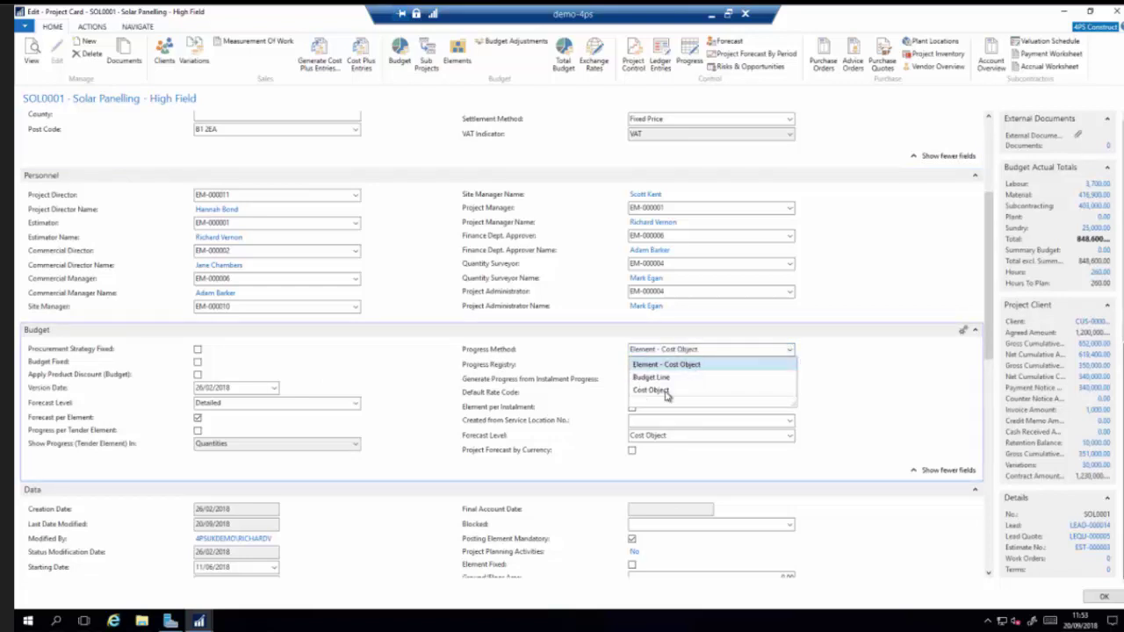
{"action": "left_click", "coordinate": [647, 365]}
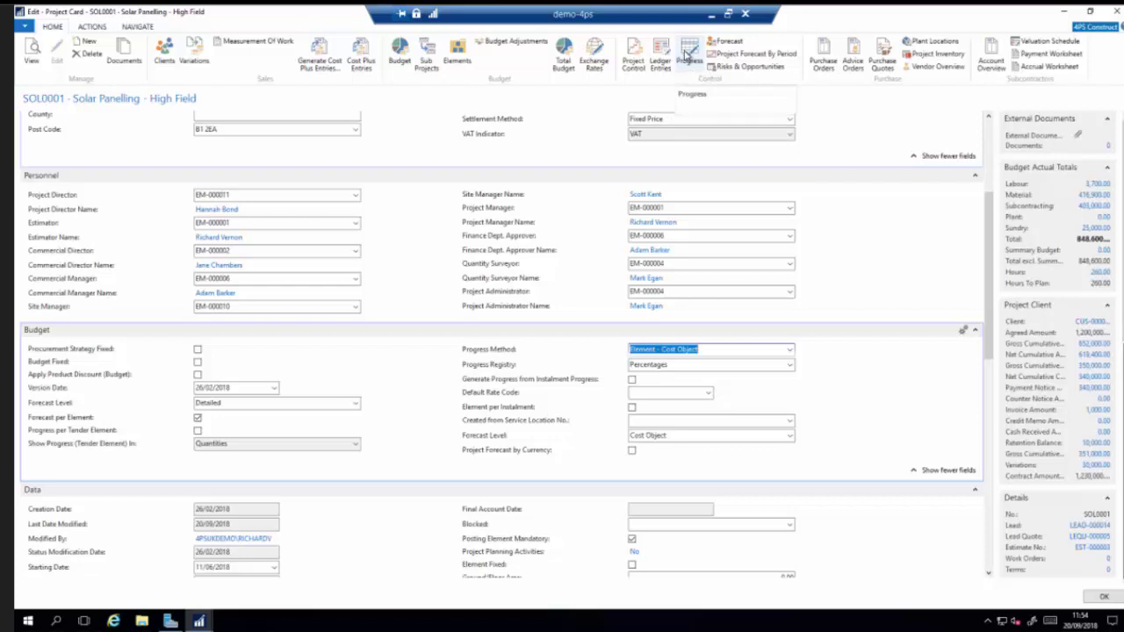
Open the project's 27/02/2018 progress record and make its progress percentages per element editable
{"action": "left_click", "coordinate": [687, 55]}
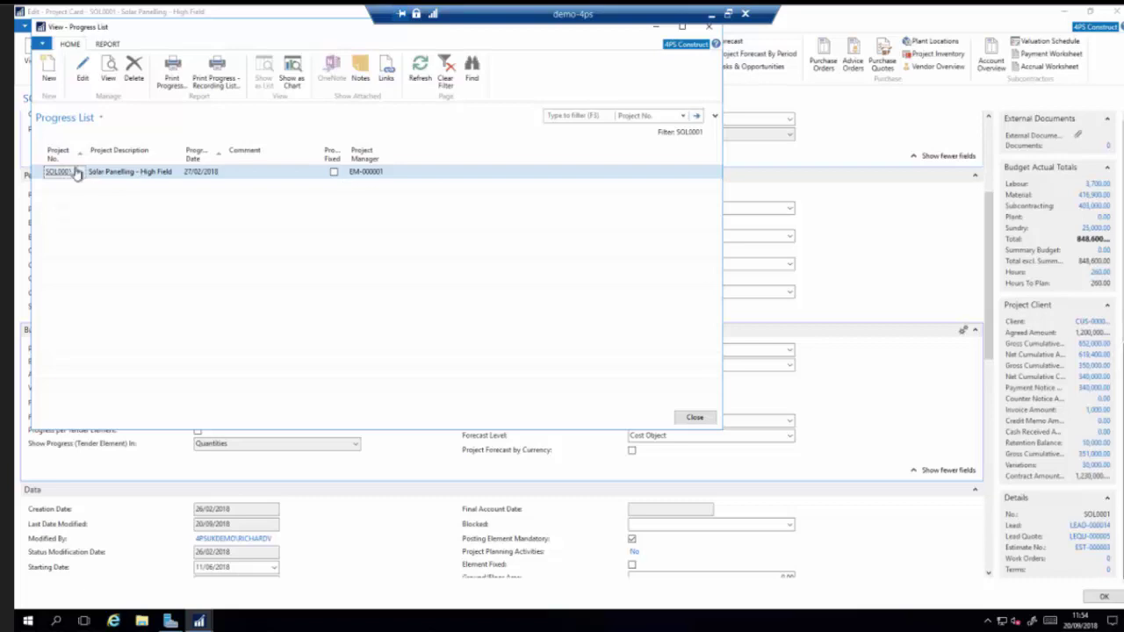
{"action": "left_click", "coordinate": [81, 72]}
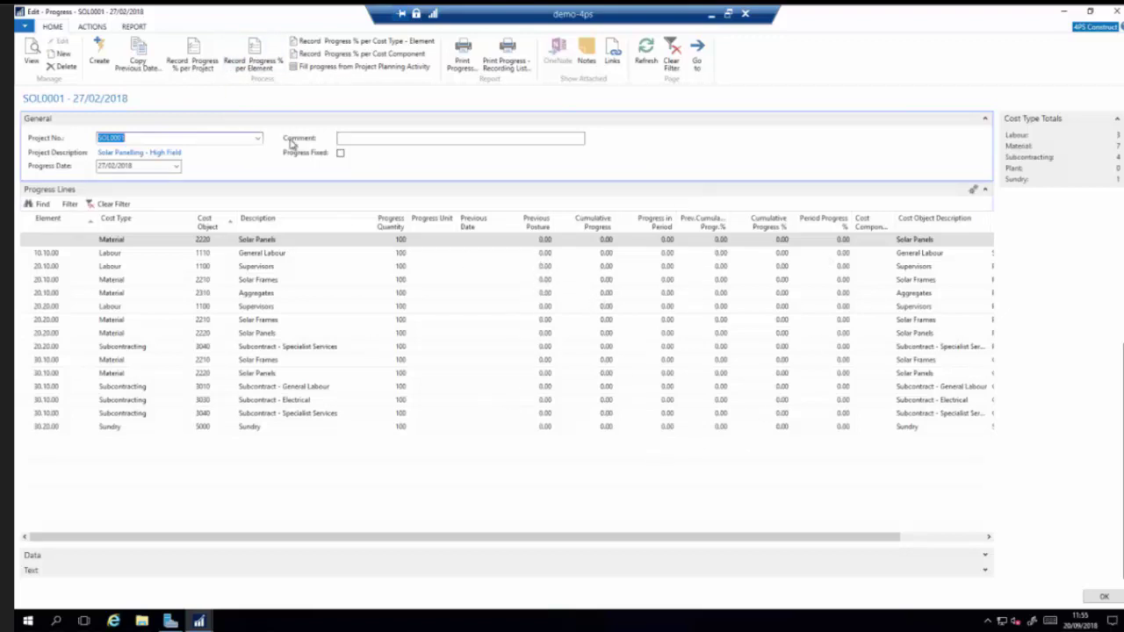
{"action": "left_click", "coordinate": [256, 62]}
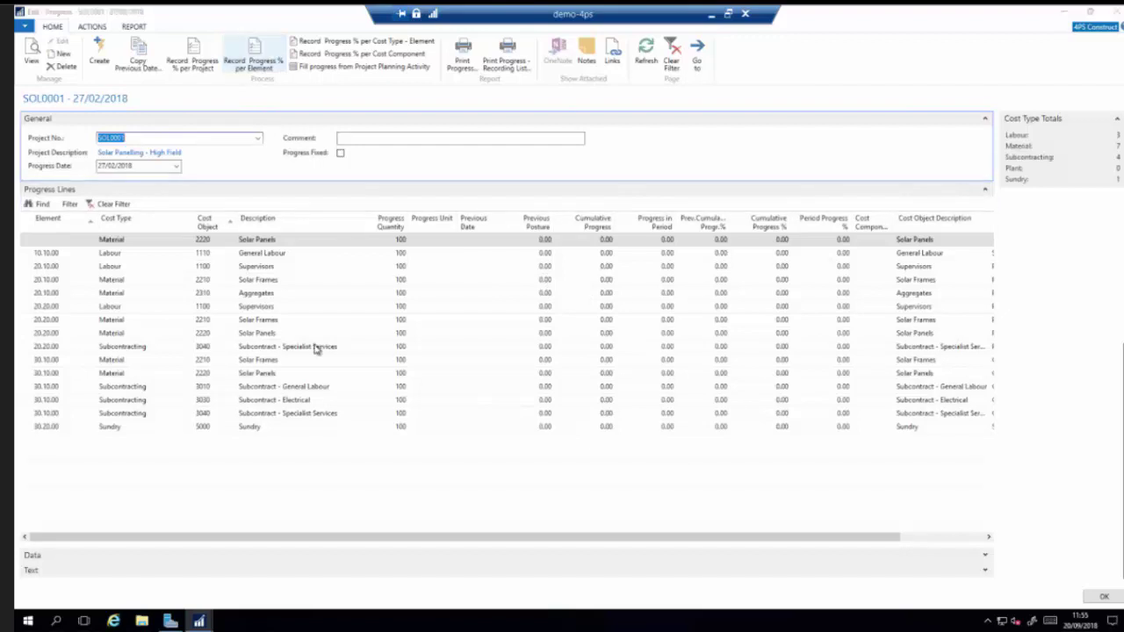
{"action": "left_click", "coordinate": [110, 115]}
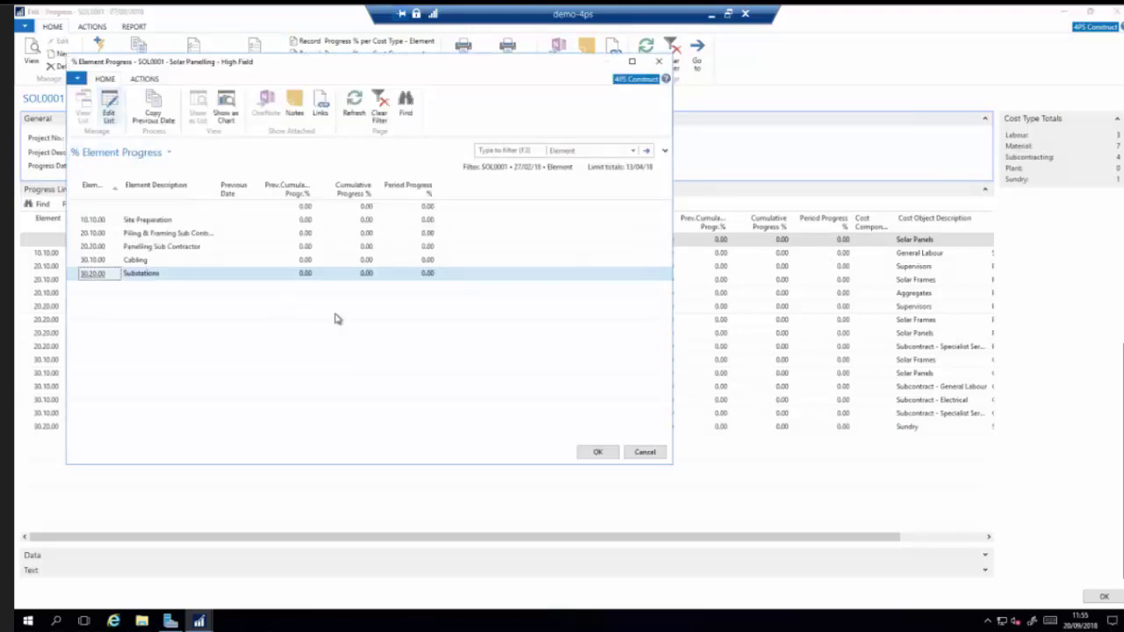
Record cumulative progress of 25% for Piling & Framing Sub Contractor and 50% for Panelling Sub Contractor, and return to the project card
{"action": "left_click", "coordinate": [367, 233]}
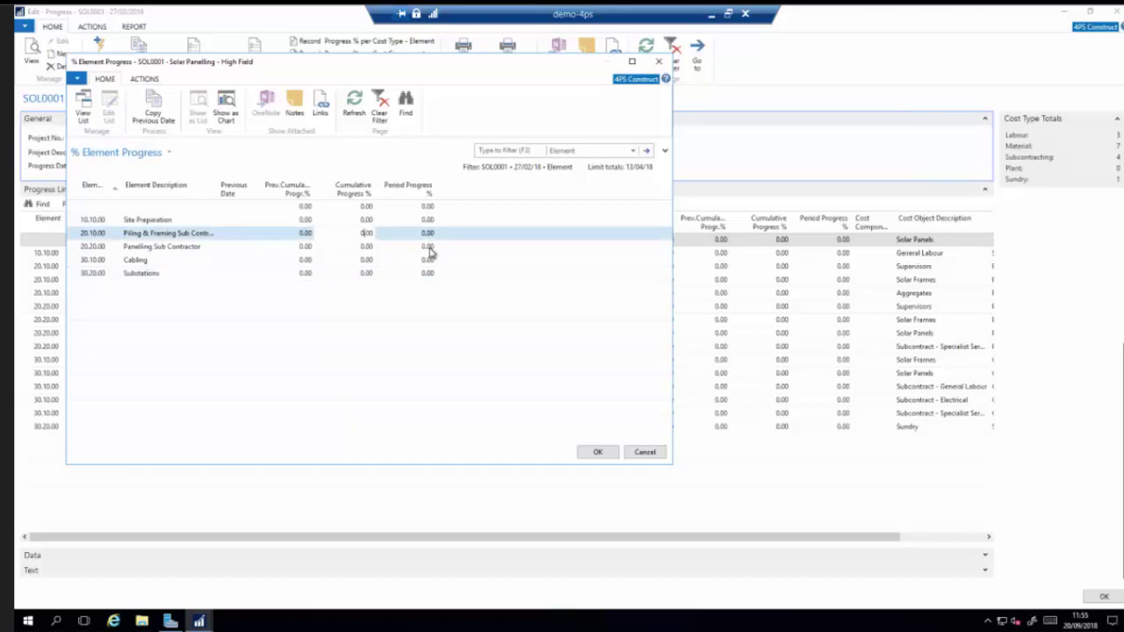
{"action": "type", "text": "25"}
{"action": "key", "text": "Return"}
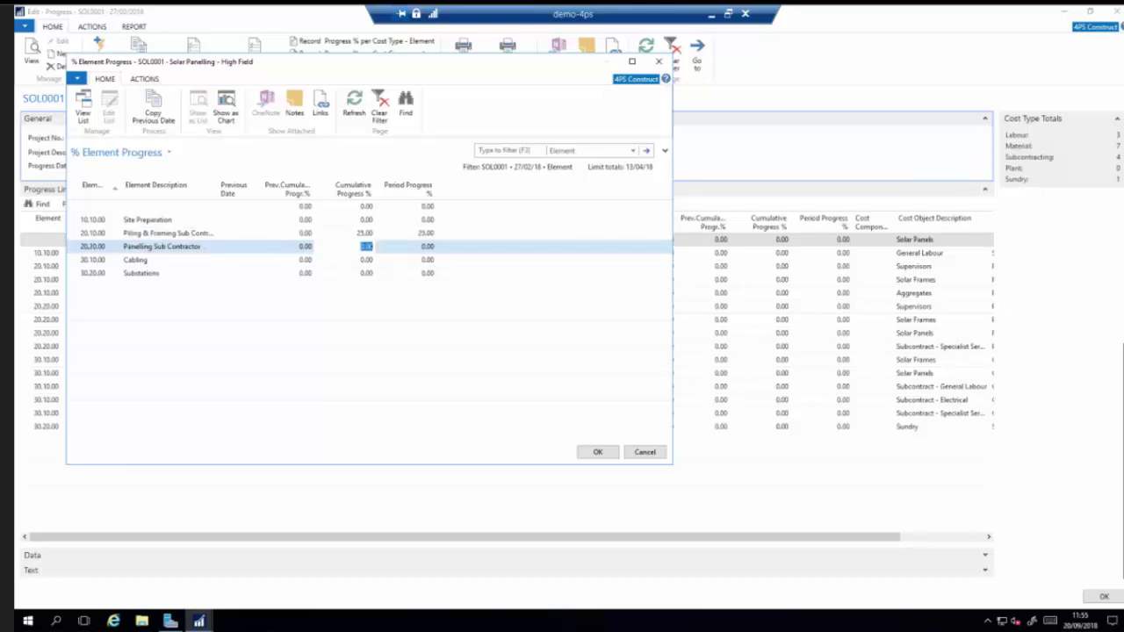
{"action": "type", "text": "50"}
{"action": "key", "text": "Return"}
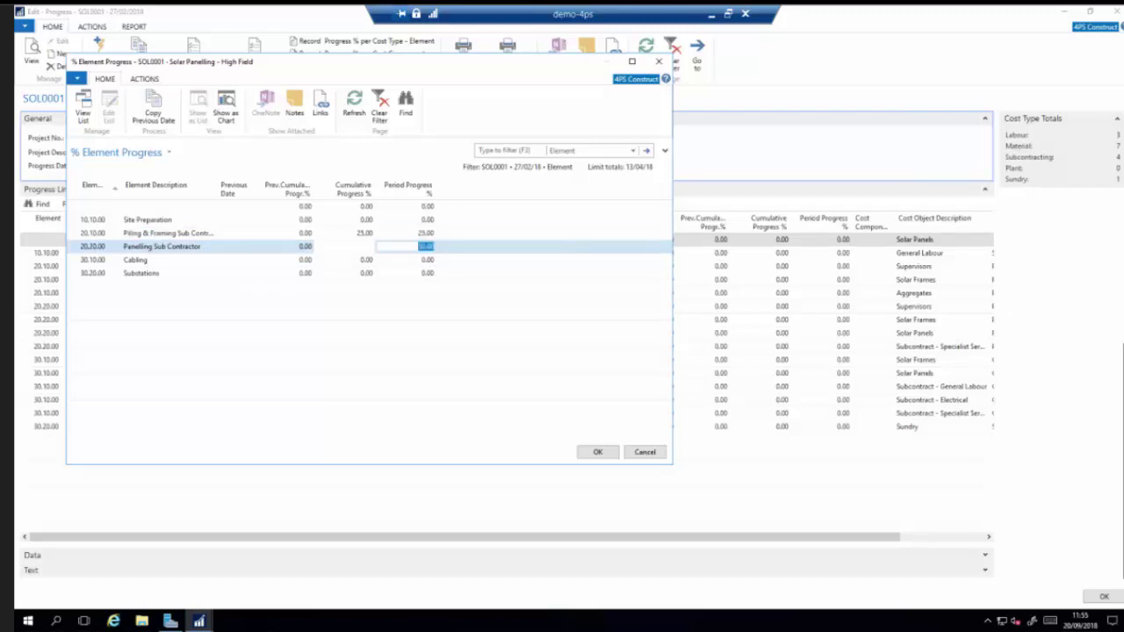
{"action": "left_click", "coordinate": [597, 451]}
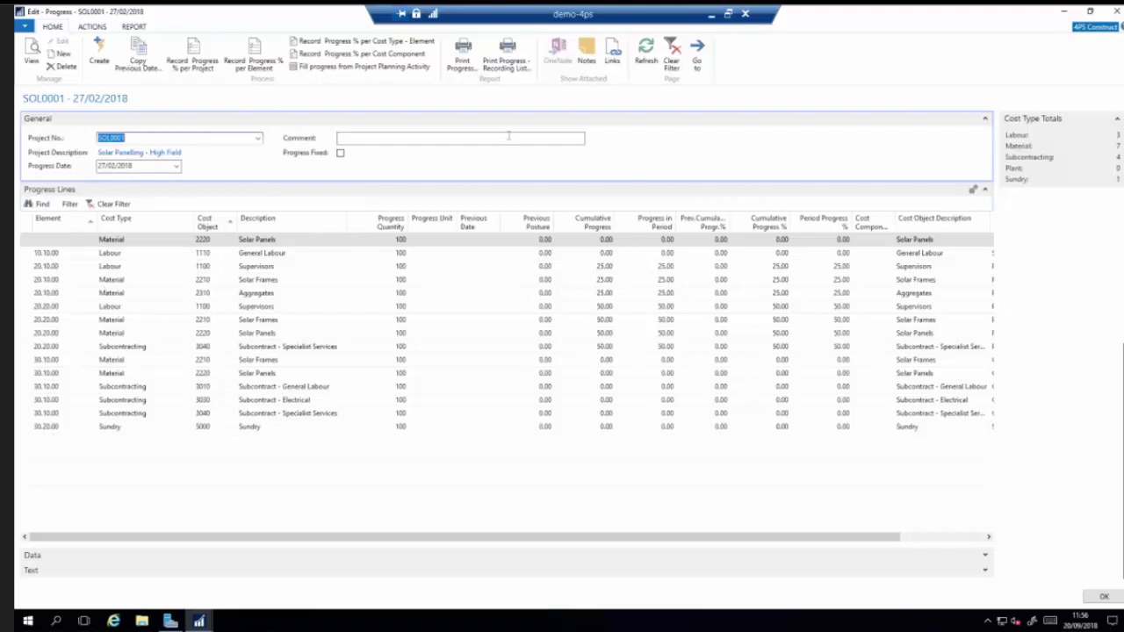
{"action": "left_click", "coordinate": [1119, 10]}
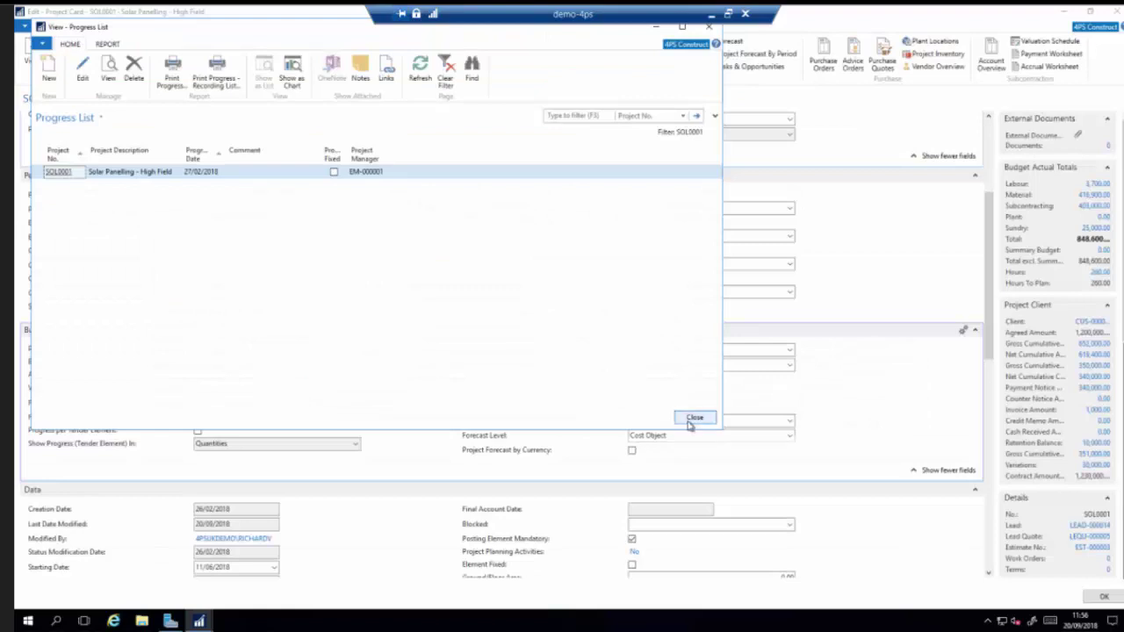
{"action": "left_click", "coordinate": [692, 419]}
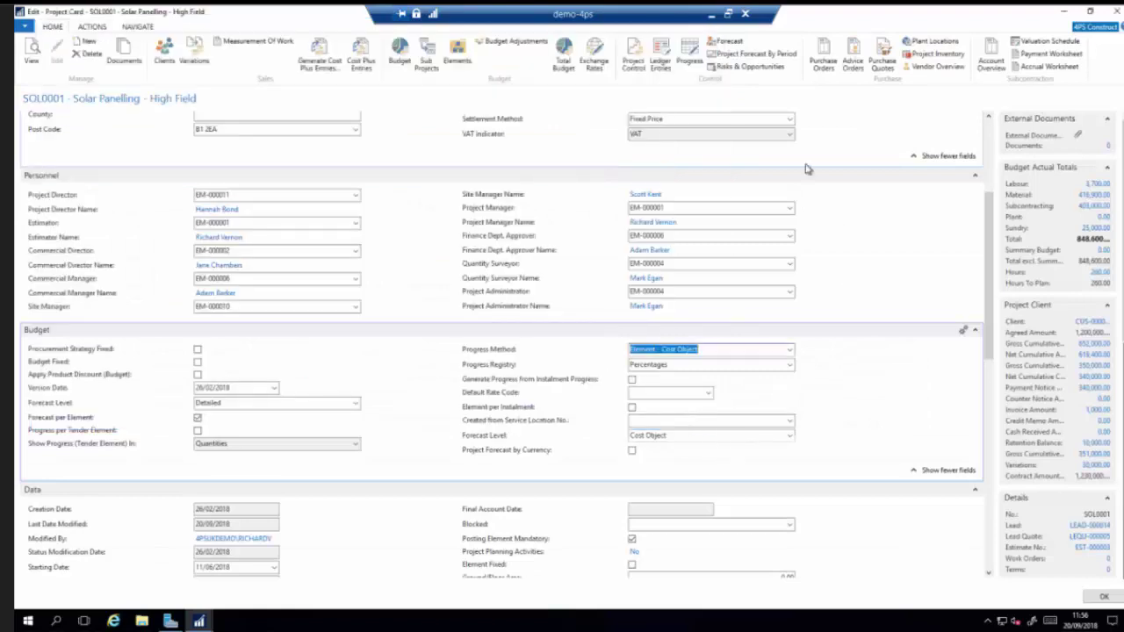
Open the cost forecast lines of the project's 20/09/2018 forecast
{"action": "left_click", "coordinate": [730, 44]}
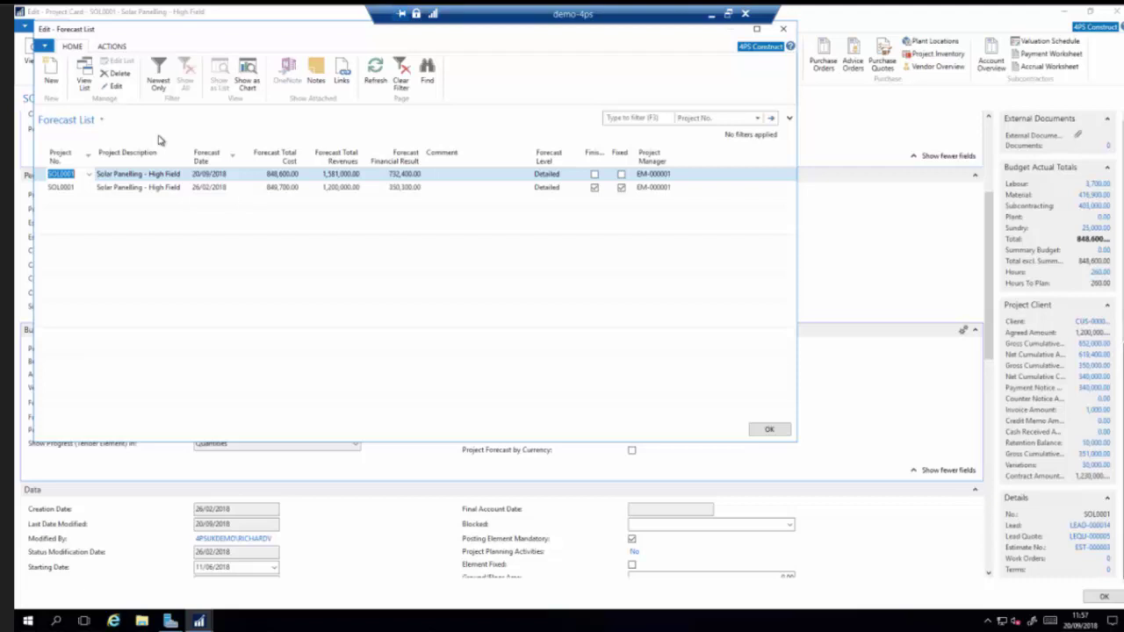
{"action": "left_click", "coordinate": [114, 86]}
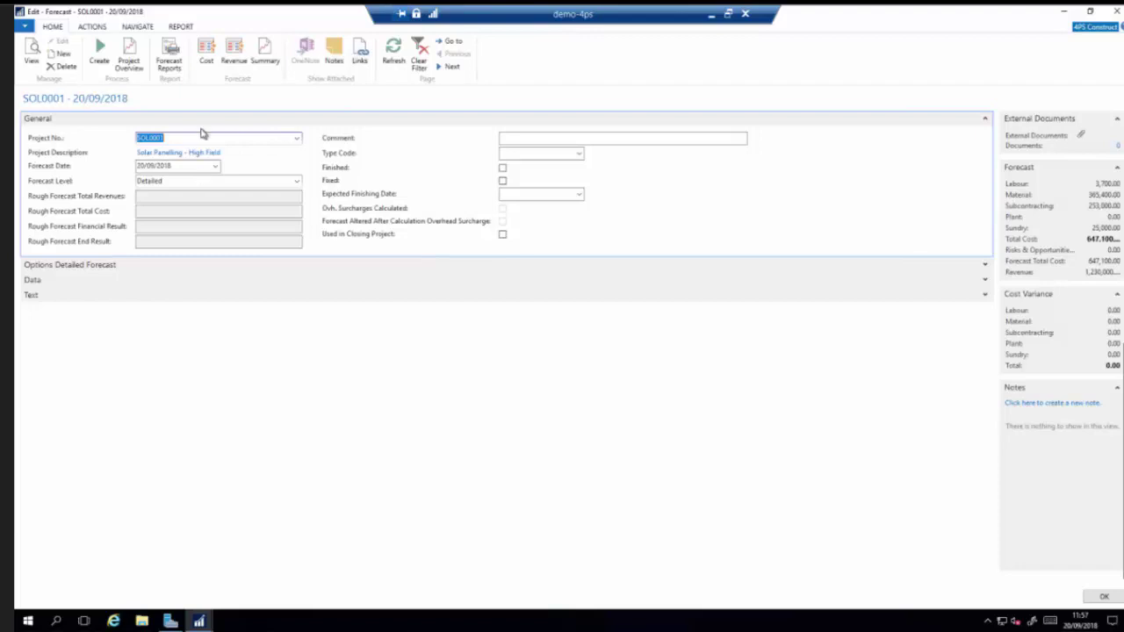
{"action": "left_click", "coordinate": [205, 55]}
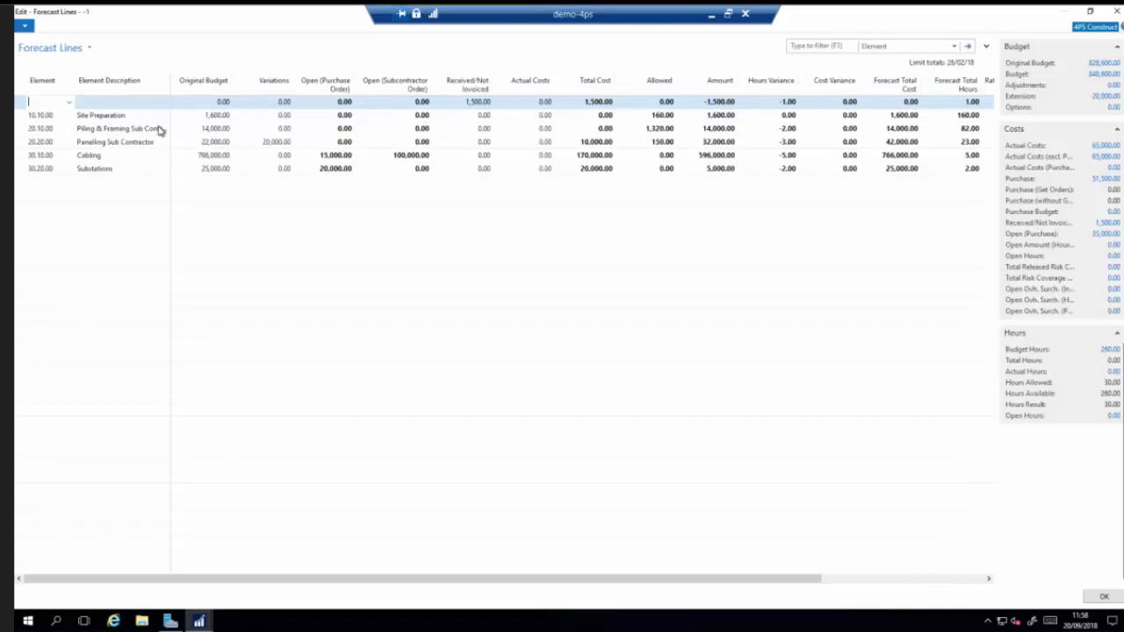
Inspect the Site Preparation forecast line through to its amount, and close the forecast to return to the project card
{"action": "left_click", "coordinate": [284, 115]}
{"action": "key", "text": "Tab"}
{"action": "key", "text": "Tab"}
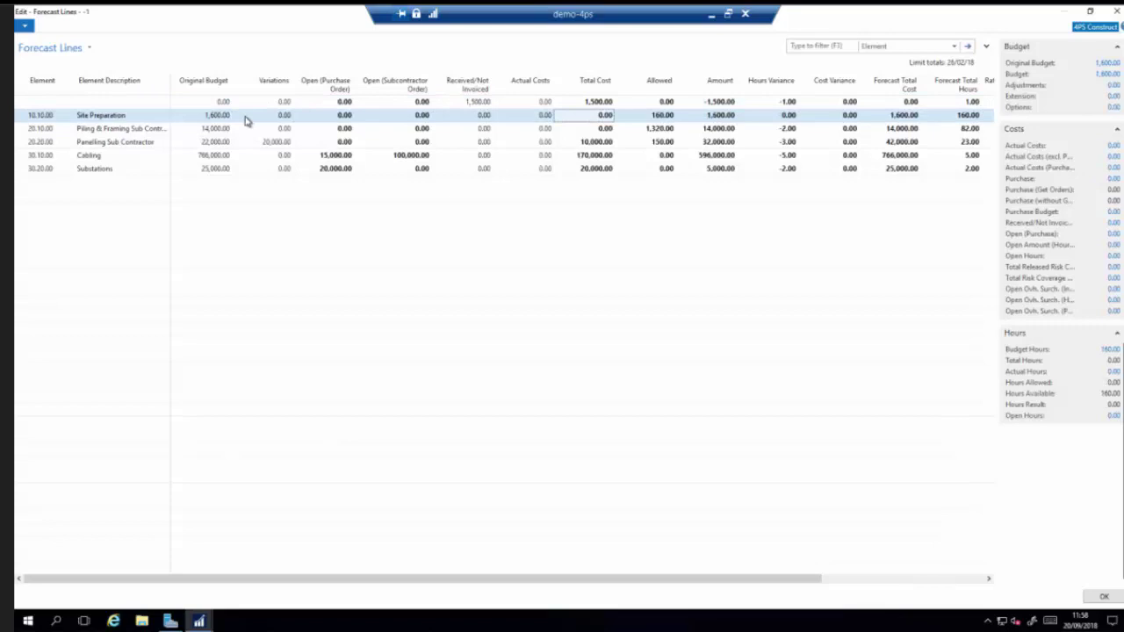
{"action": "key", "text": "Tab"}
{"action": "key", "text": "Tab"}
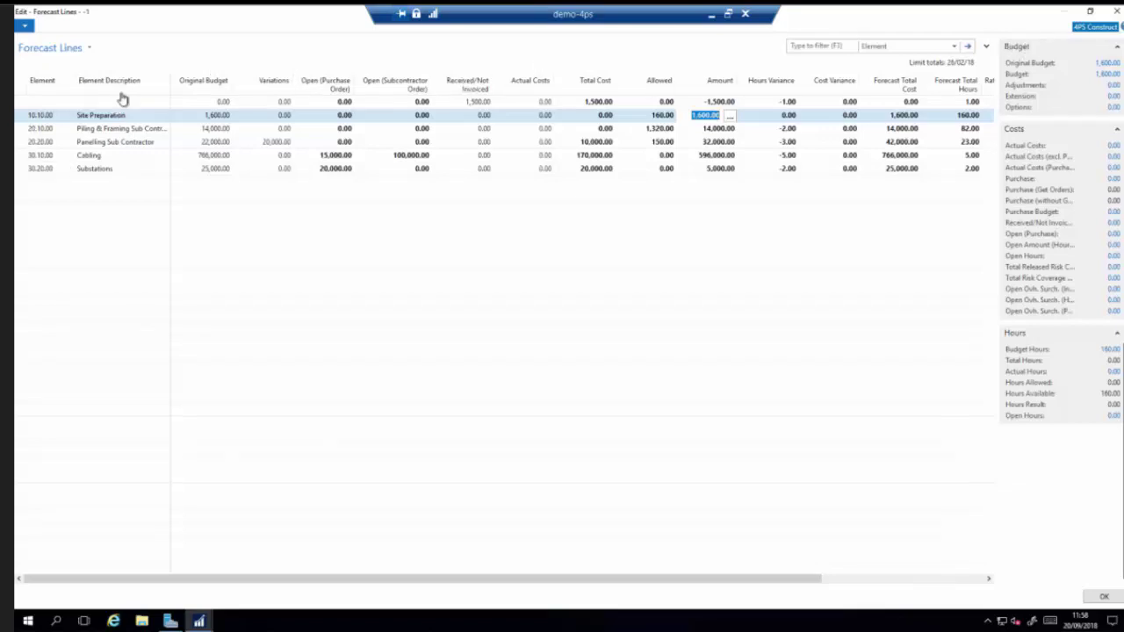
{"action": "left_click", "coordinate": [1117, 10]}
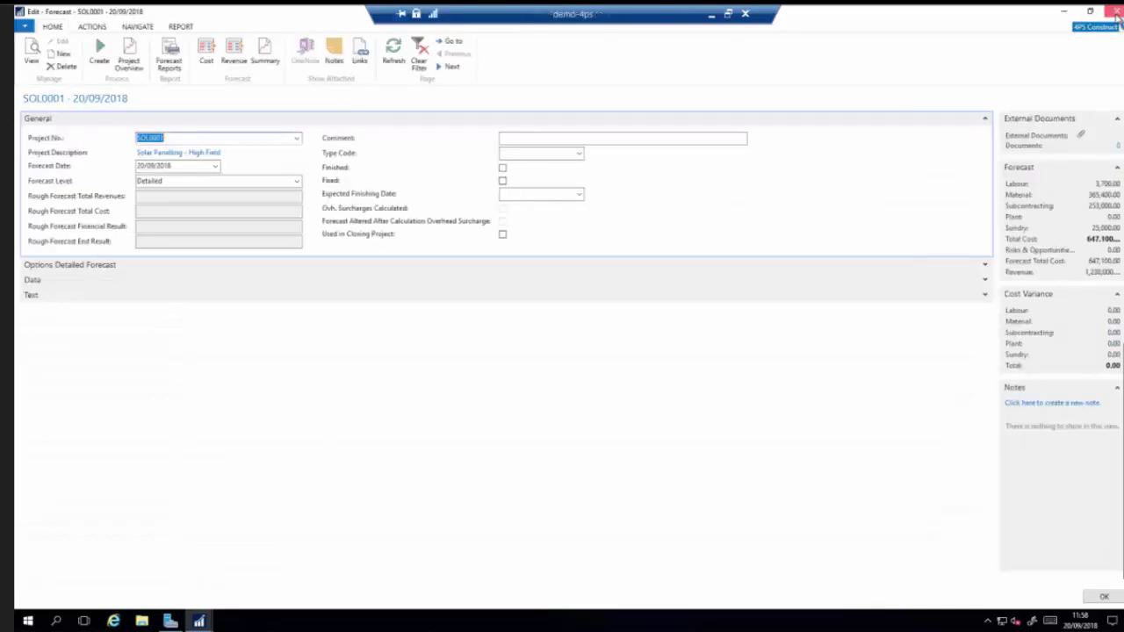
{"action": "left_click", "coordinate": [1116, 13]}
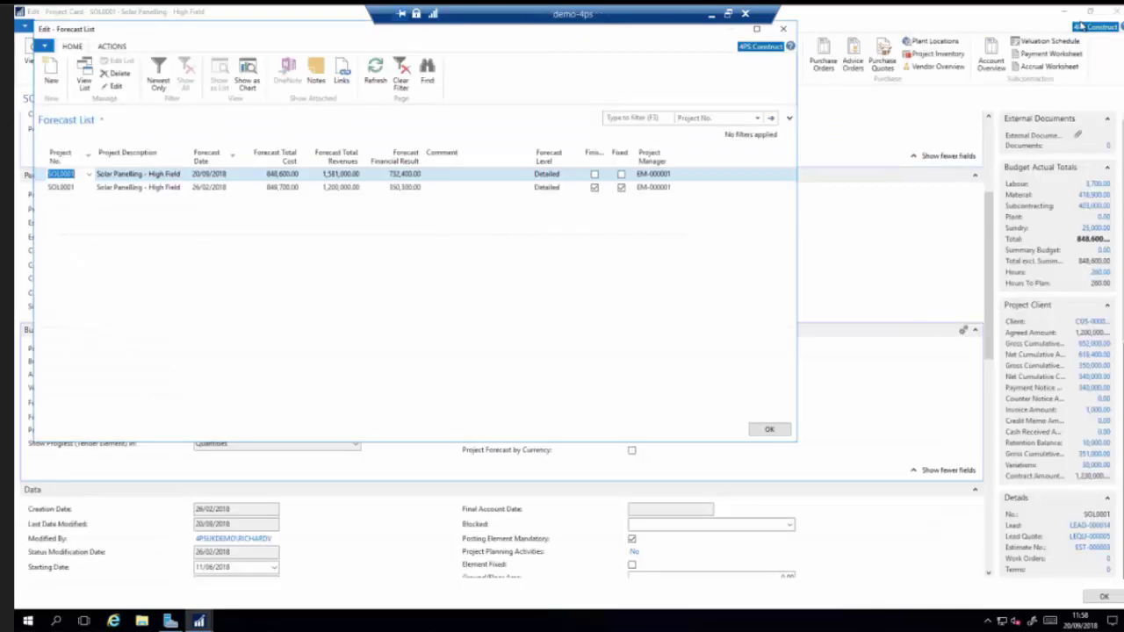
{"action": "left_click", "coordinate": [785, 30]}
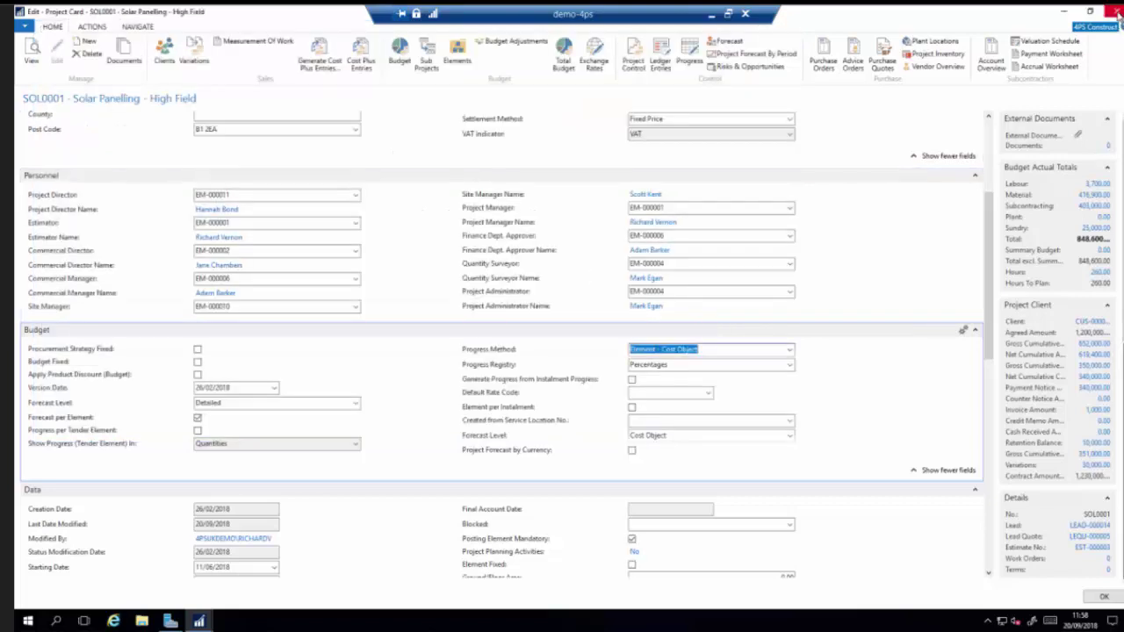
Close the project card and open the Solar Panelling - High Field estimate for editing from the estimates list
{"action": "left_click", "coordinate": [1116, 13]}
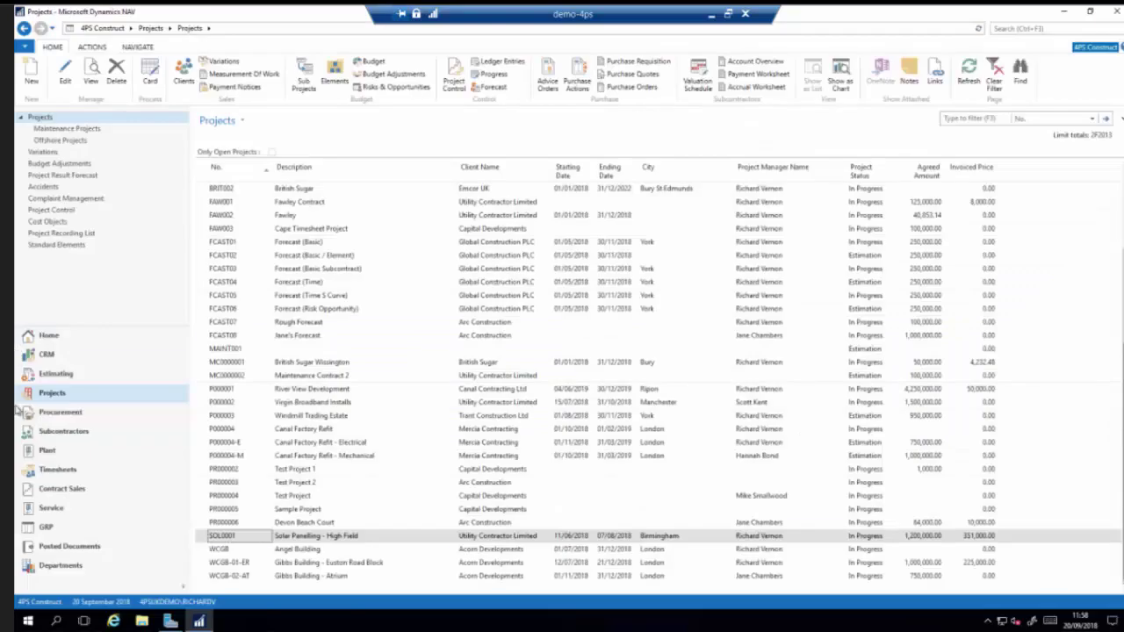
{"action": "left_click", "coordinate": [56, 375]}
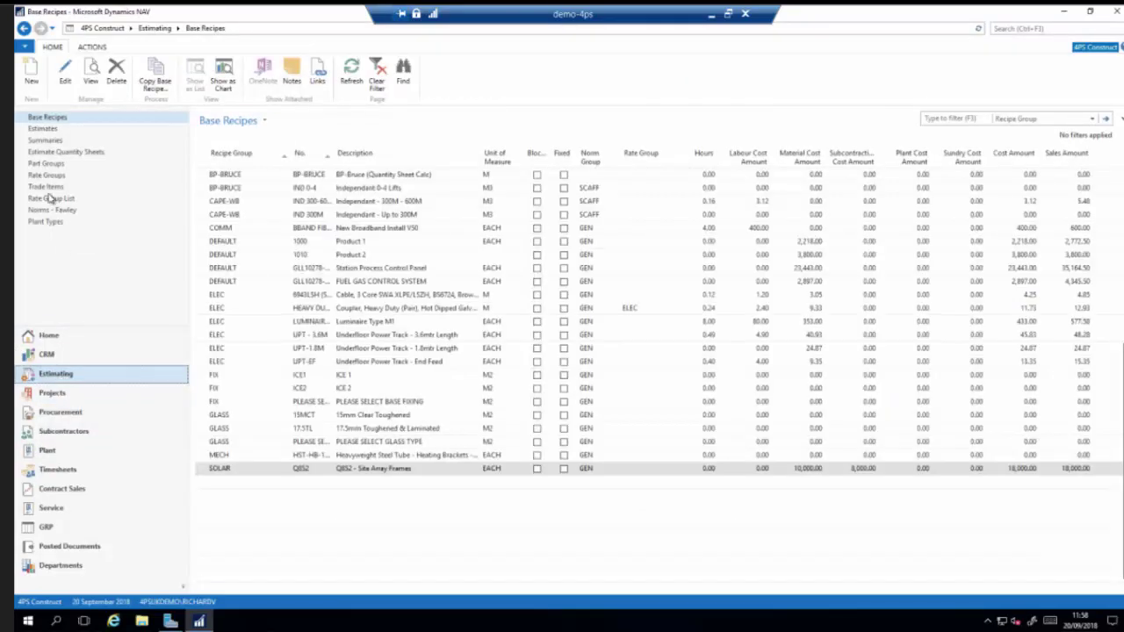
{"action": "left_click", "coordinate": [49, 129]}
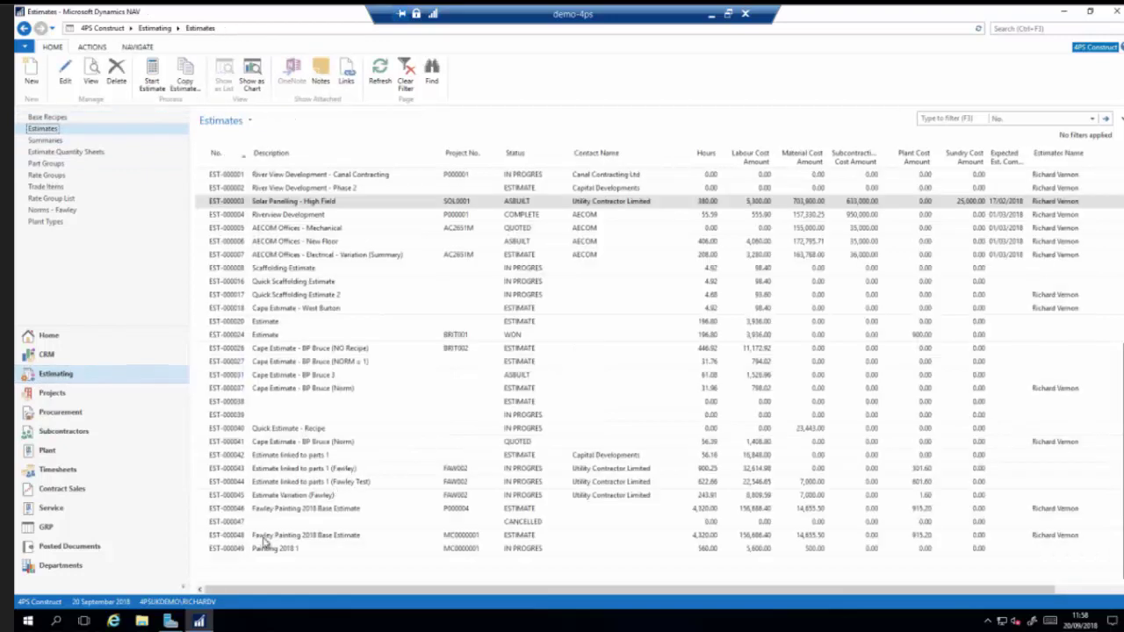
{"action": "left_click", "coordinate": [65, 74]}
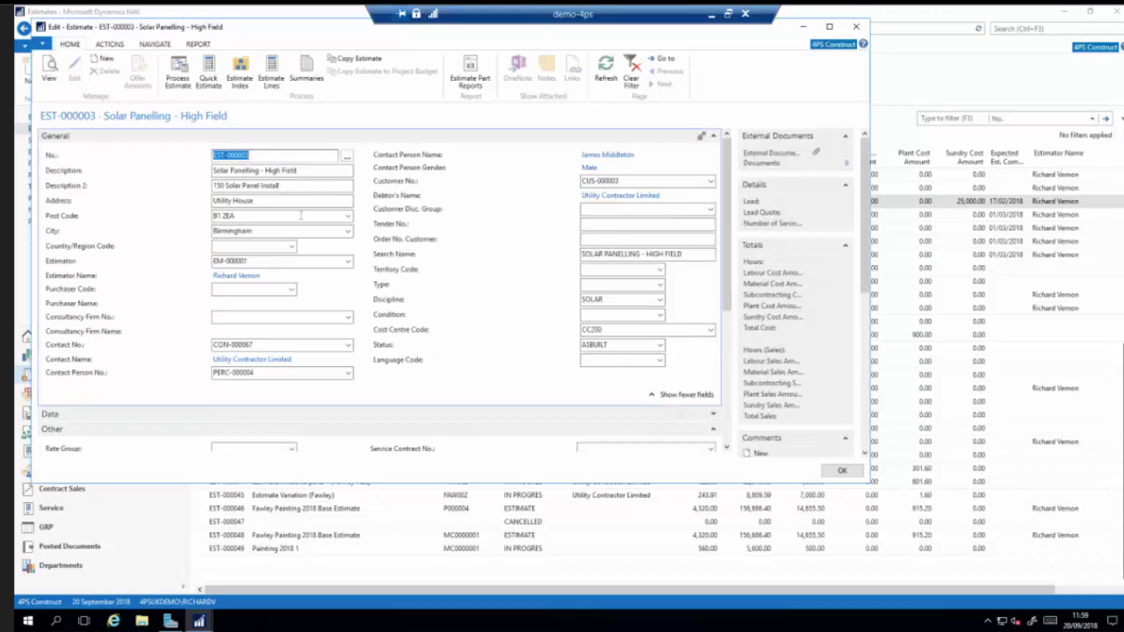
Inspect the estimate lines of the Site Preparation sub-estimate through the estimate index, and return to the estimate card
{"action": "left_click", "coordinate": [243, 75]}
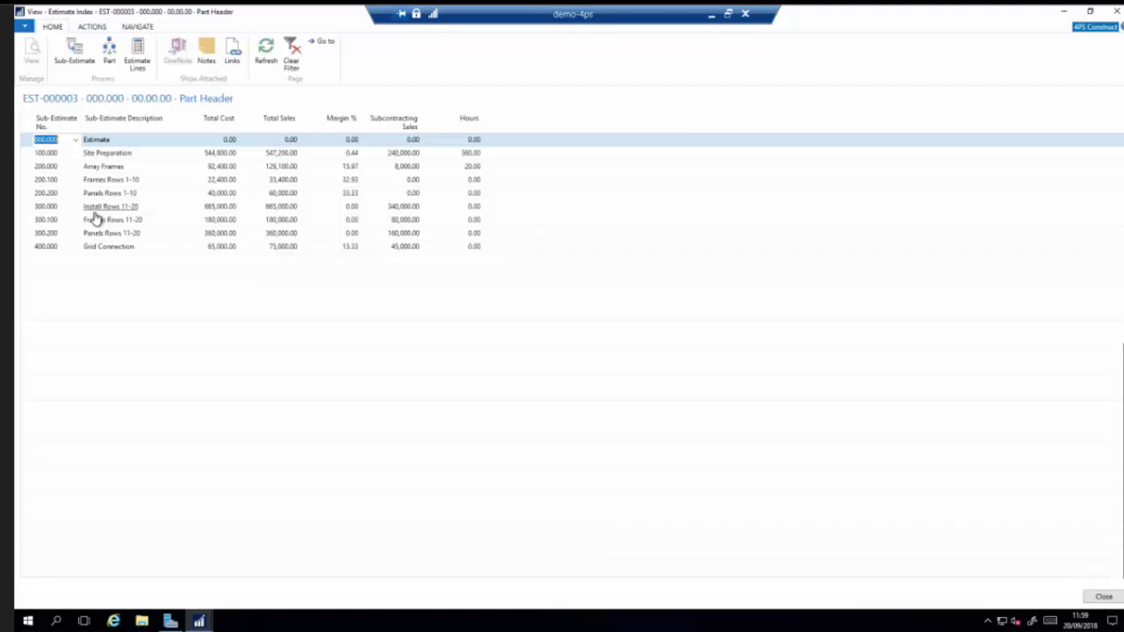
{"action": "left_click", "coordinate": [213, 154]}
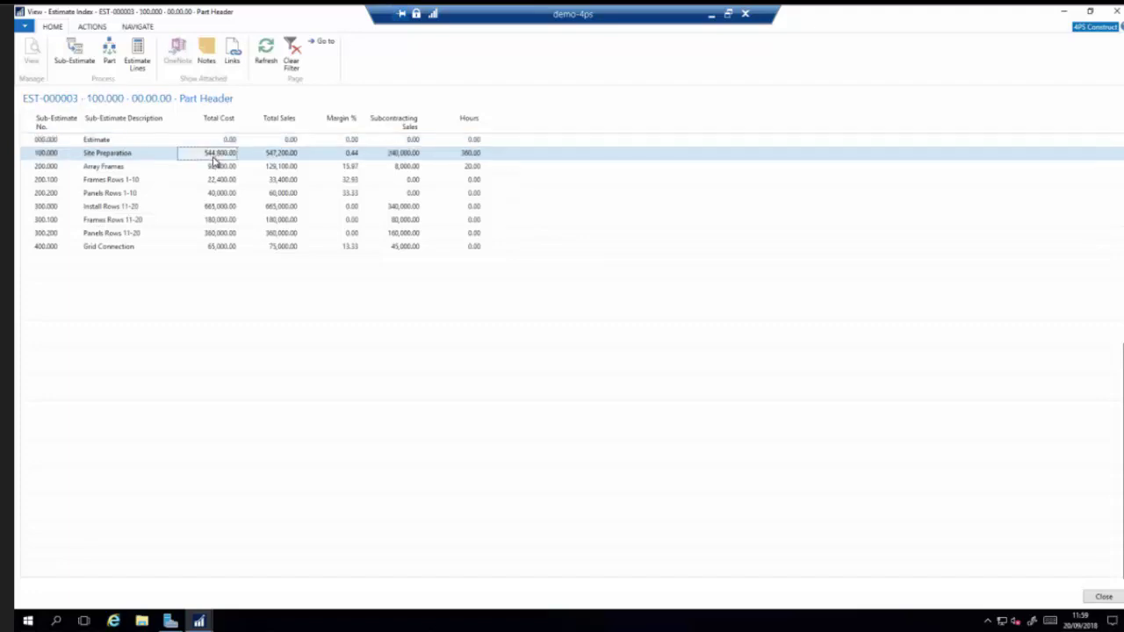
{"action": "left_click", "coordinate": [137, 56]}
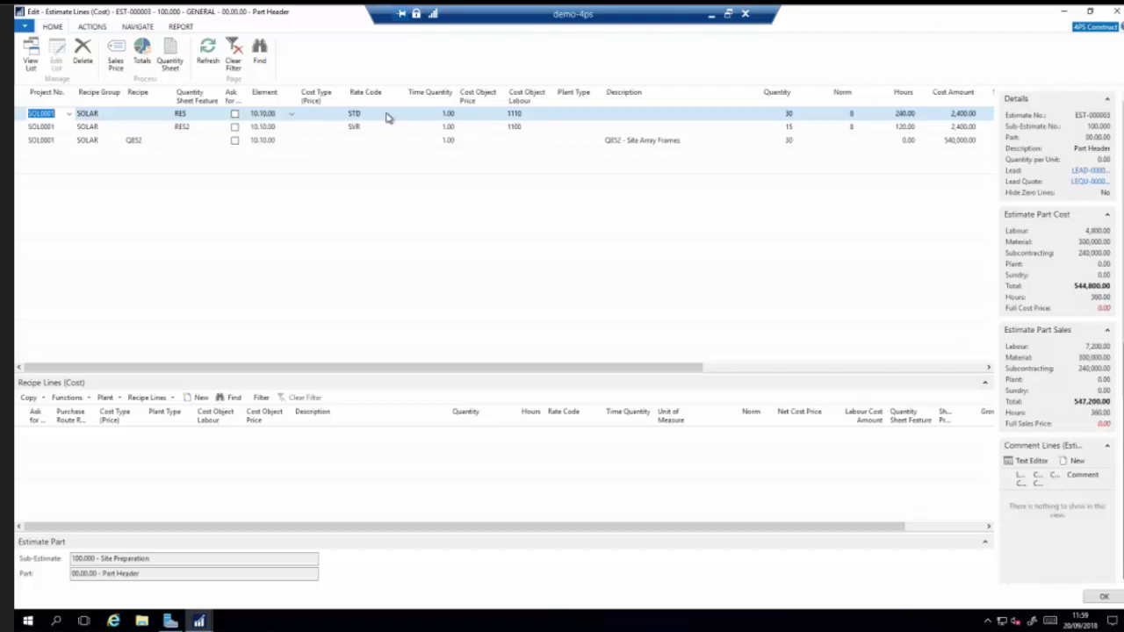
{"action": "left_click", "coordinate": [1116, 10]}
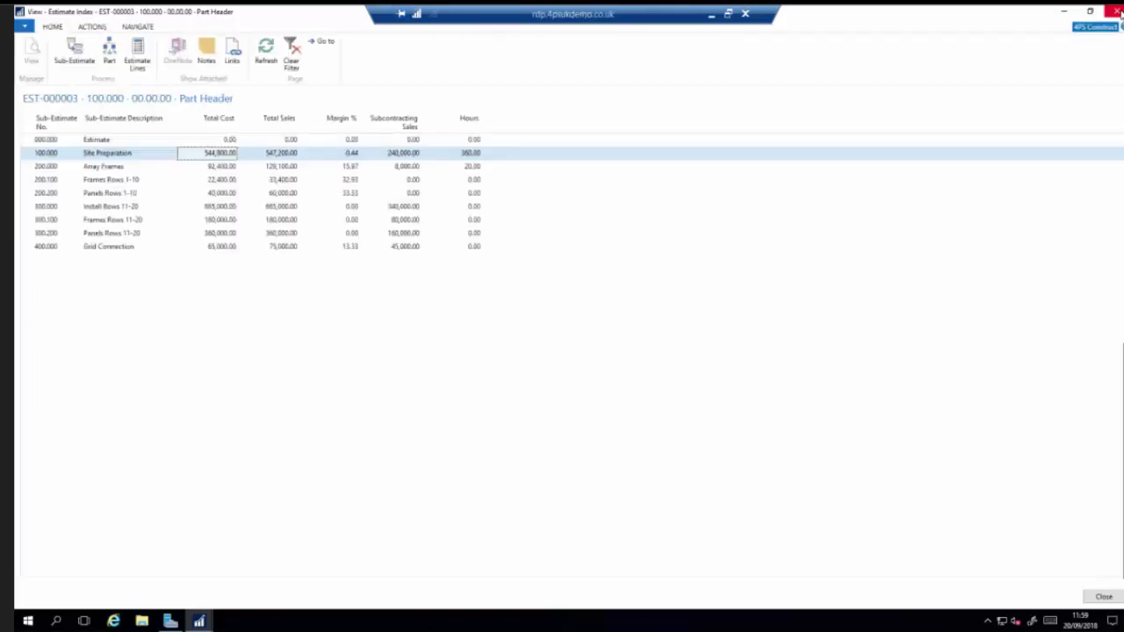
{"action": "left_click", "coordinate": [1117, 11]}
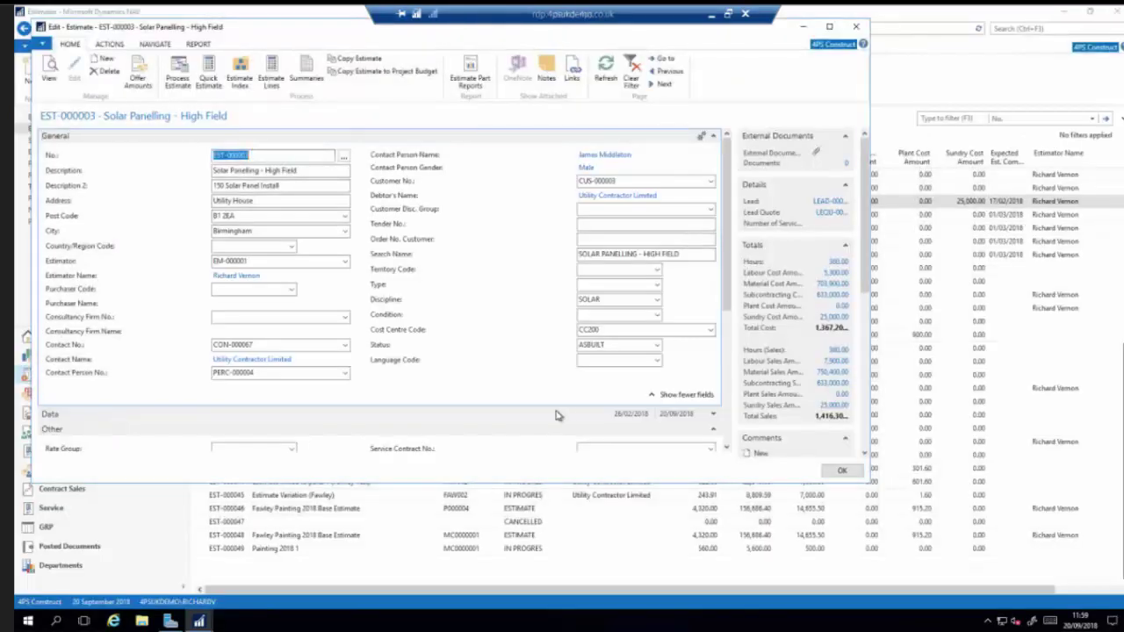
Examine the estimate's linked project number and element fields, close the estimate, and return to the presentation
{"action": "scroll", "coordinate": [707, 369], "scroll_direction": "down", "scroll_amount": 5}
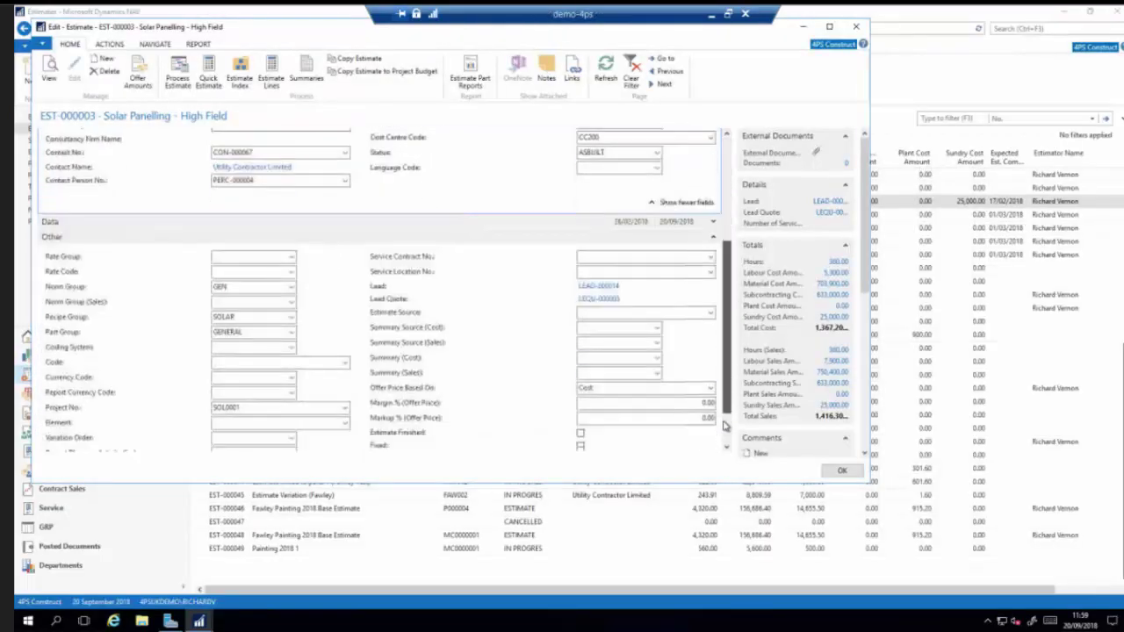
{"action": "left_click", "coordinate": [261, 354]}
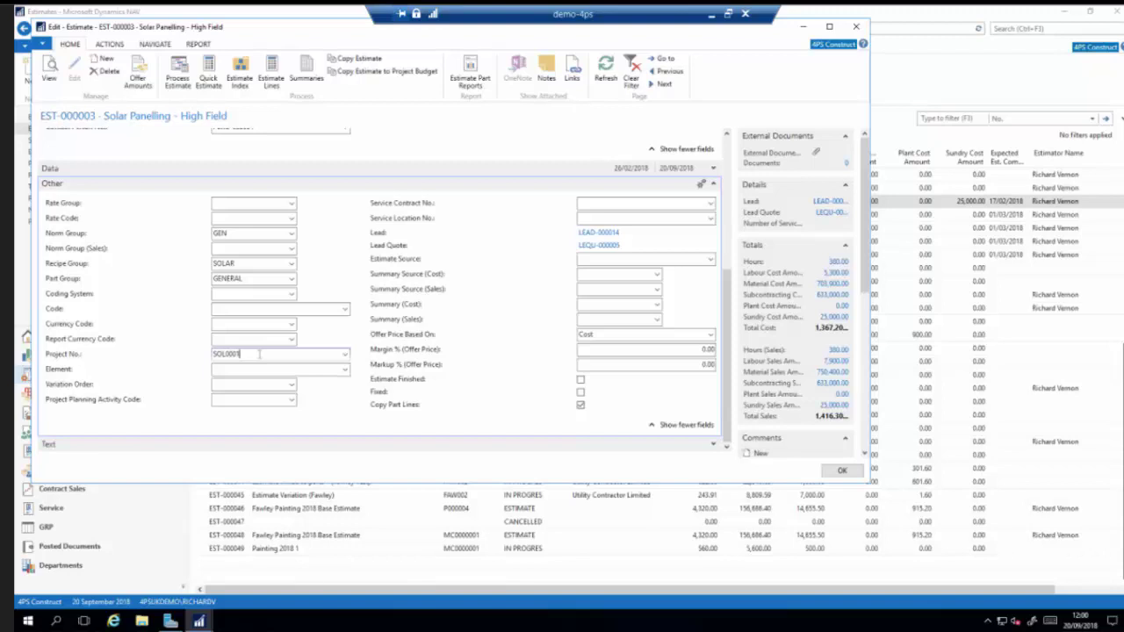
{"action": "left_click", "coordinate": [841, 472]}
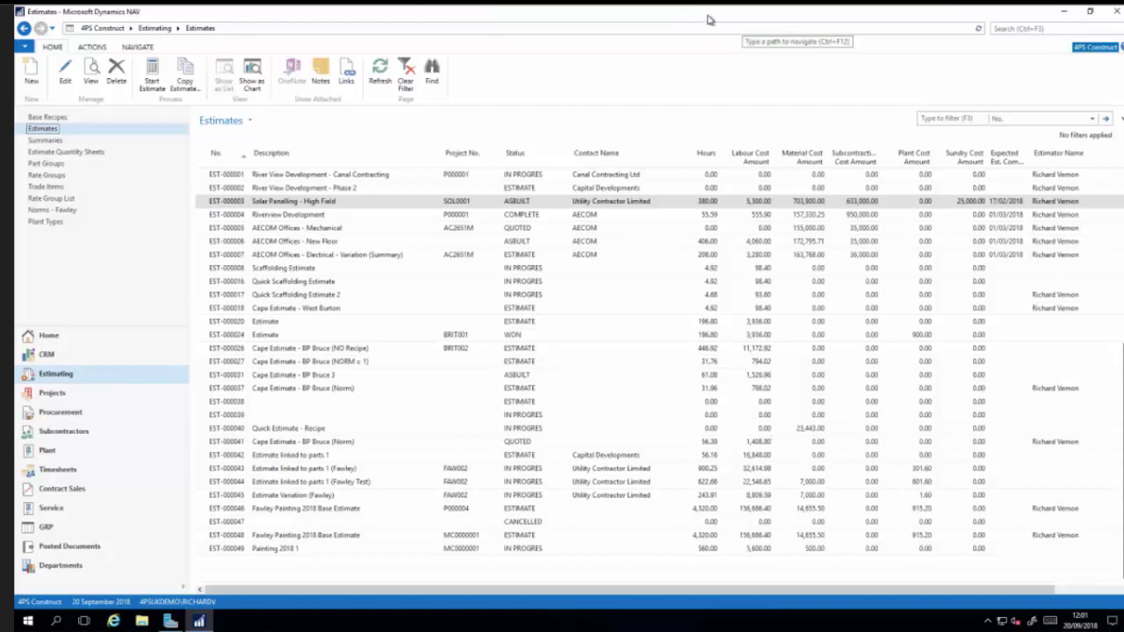
{"action": "left_click", "coordinate": [709, 15]}
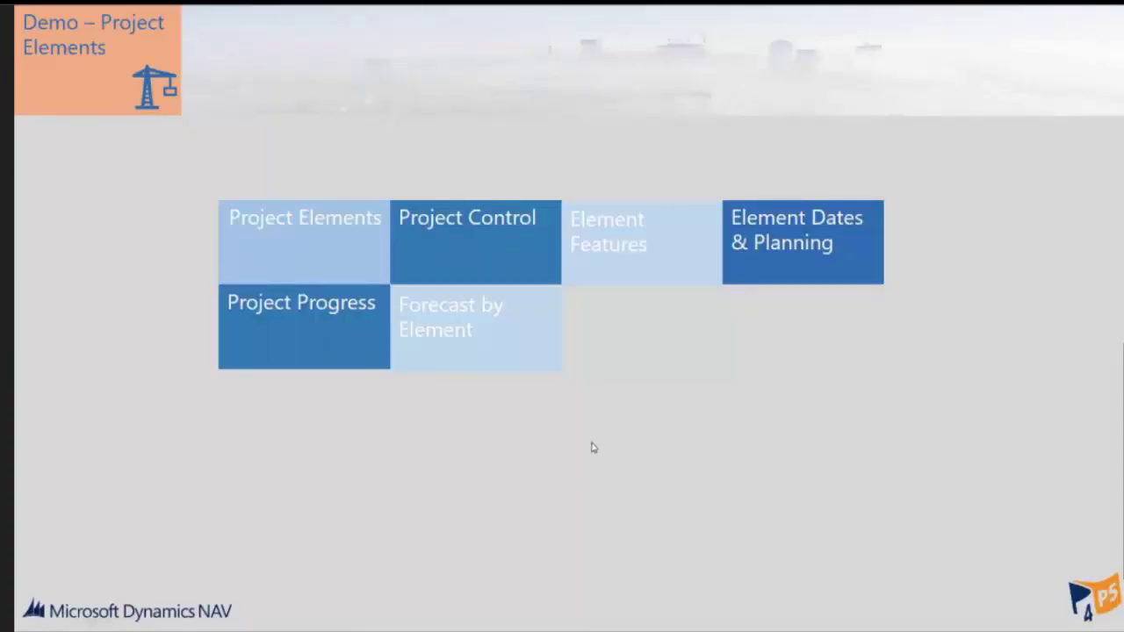